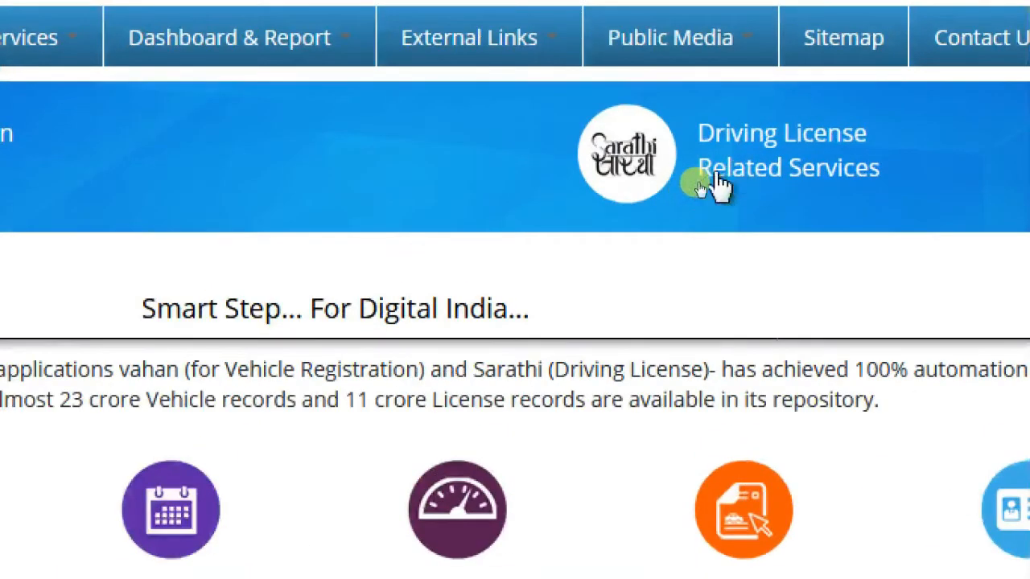
# Open the Sarathi driving licence portal and browse the Select State Name list of states.
pyautogui.click(717, 185)
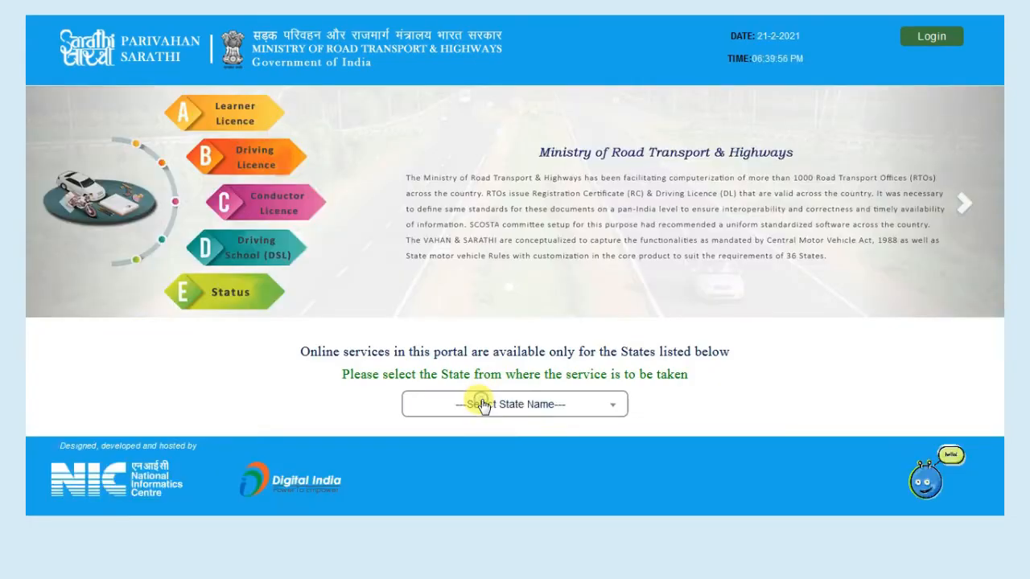
pyautogui.click(481, 405)
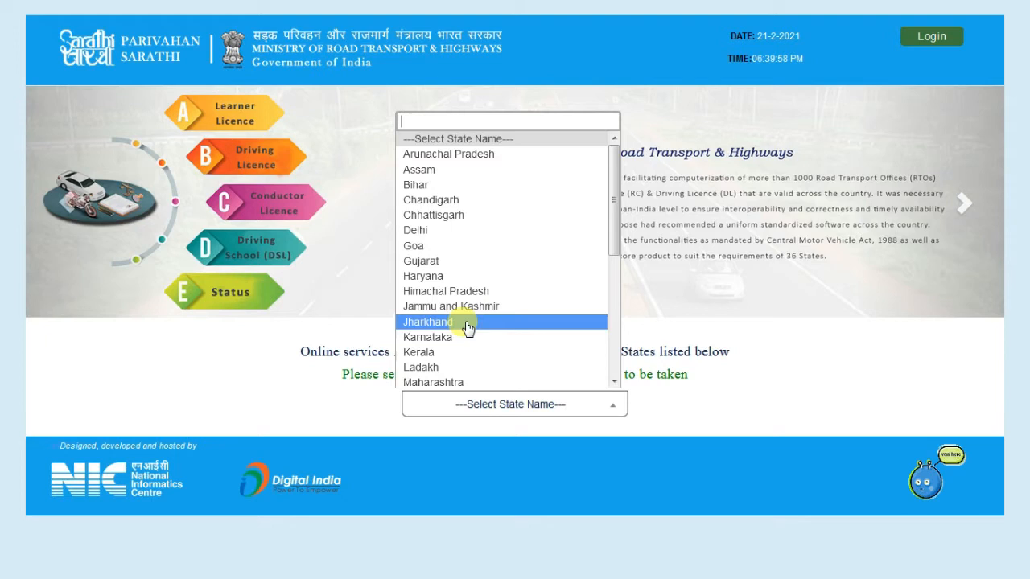
pyautogui.scroll(-5, 469, 326)
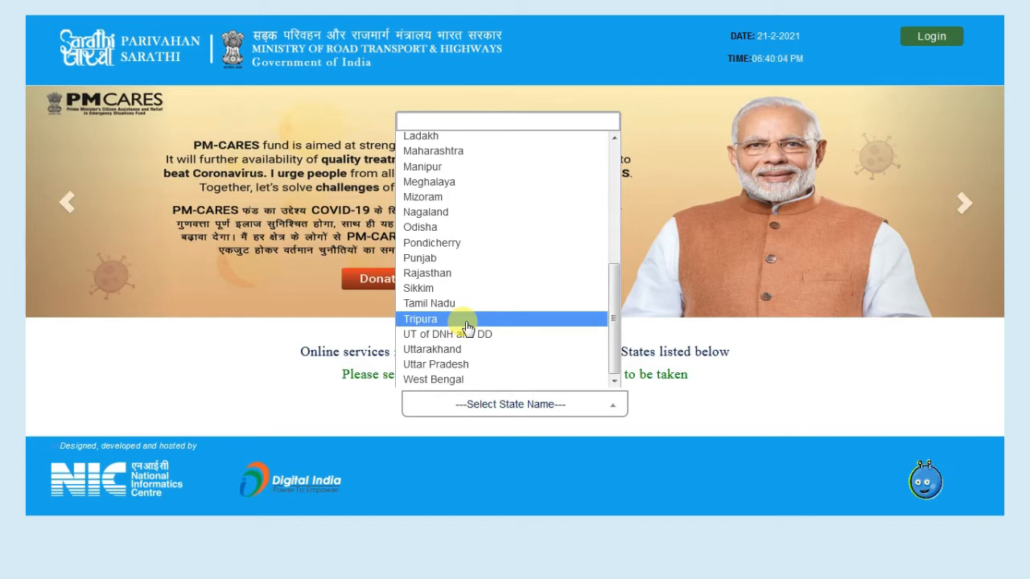
pyautogui.scroll(2, 468, 327)
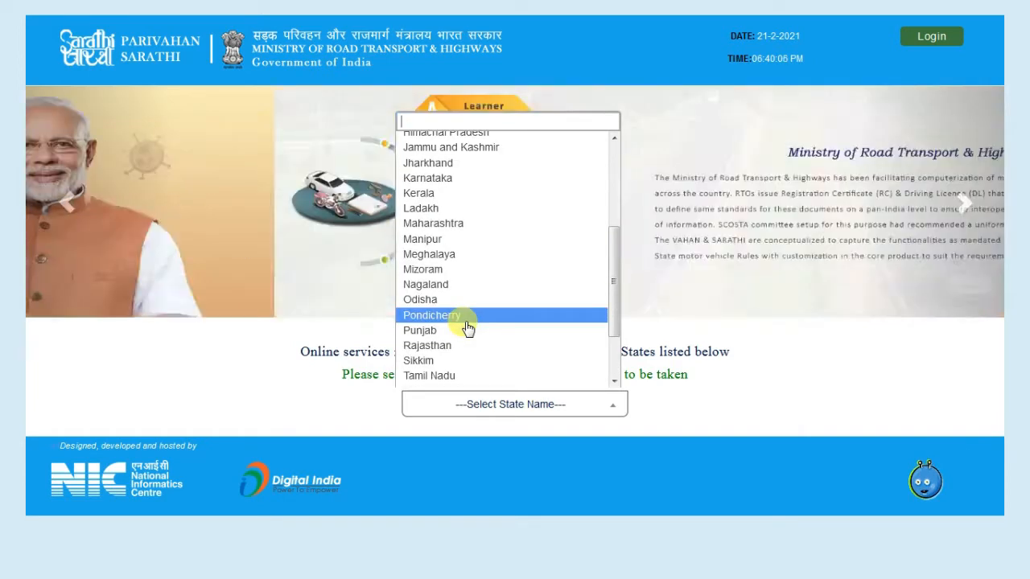
pyautogui.scroll(-2, 468, 328)
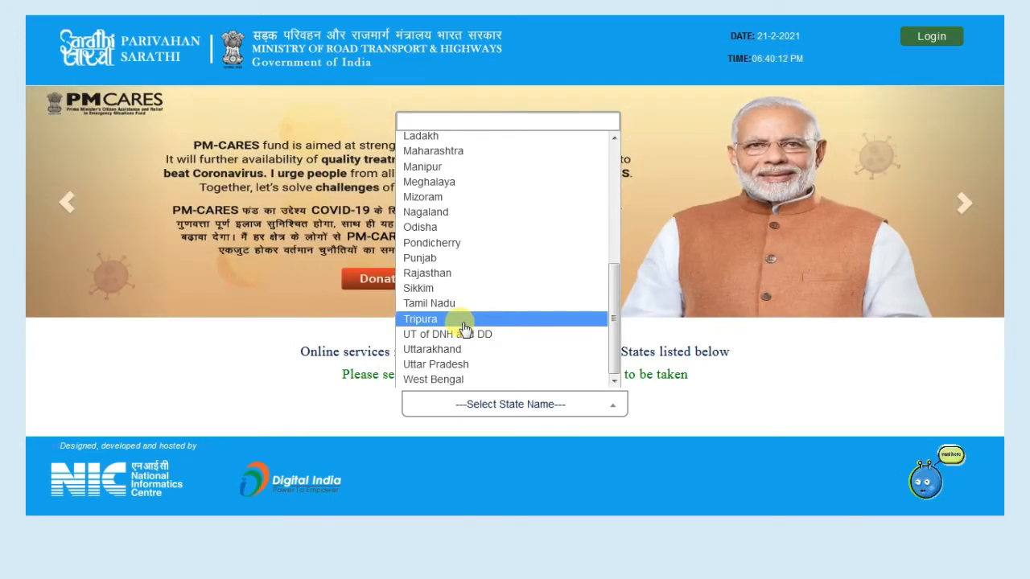
pyautogui.scroll(3, 464, 327)
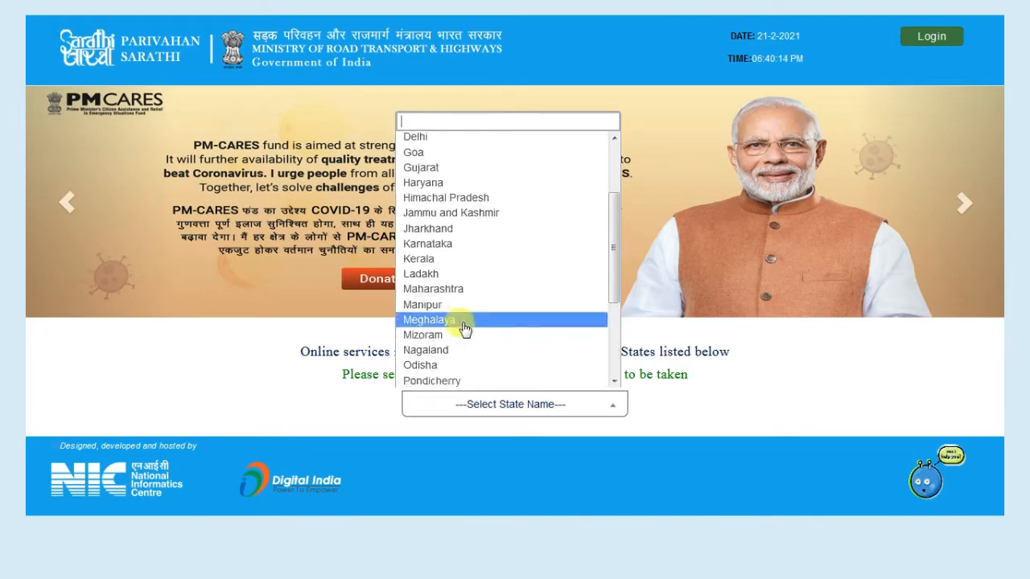
pyautogui.scroll(3, 465, 327)
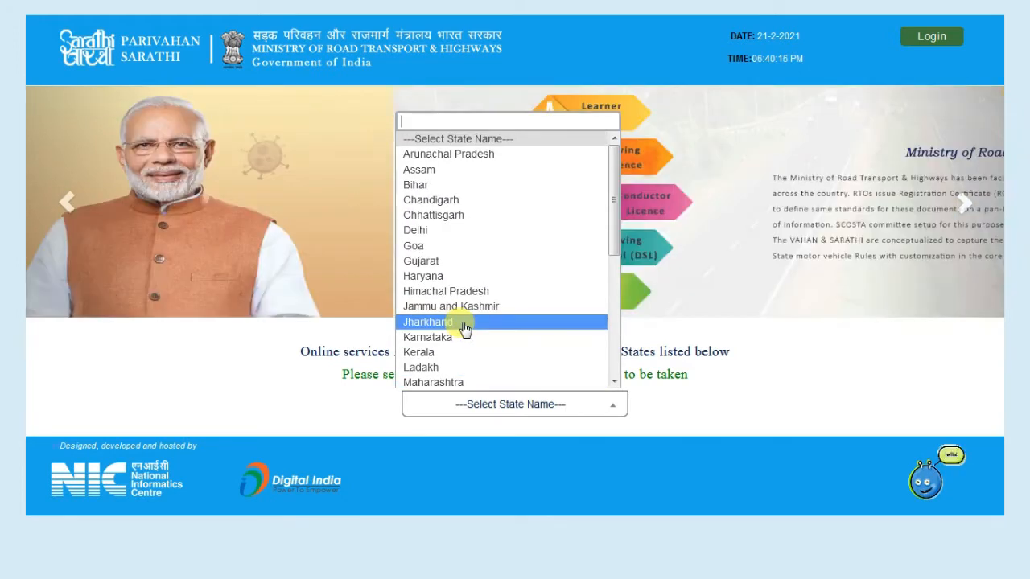
pyautogui.scroll(-5, 464, 328)
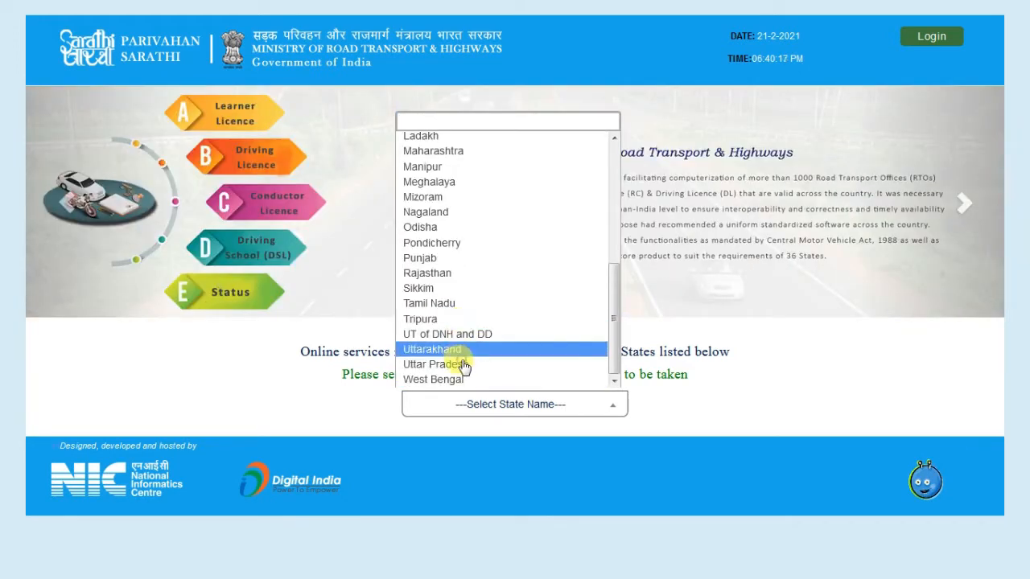
# Select Uttar Pradesh as the state and bring up its Learner Licence menu.
pyautogui.click(464, 364)
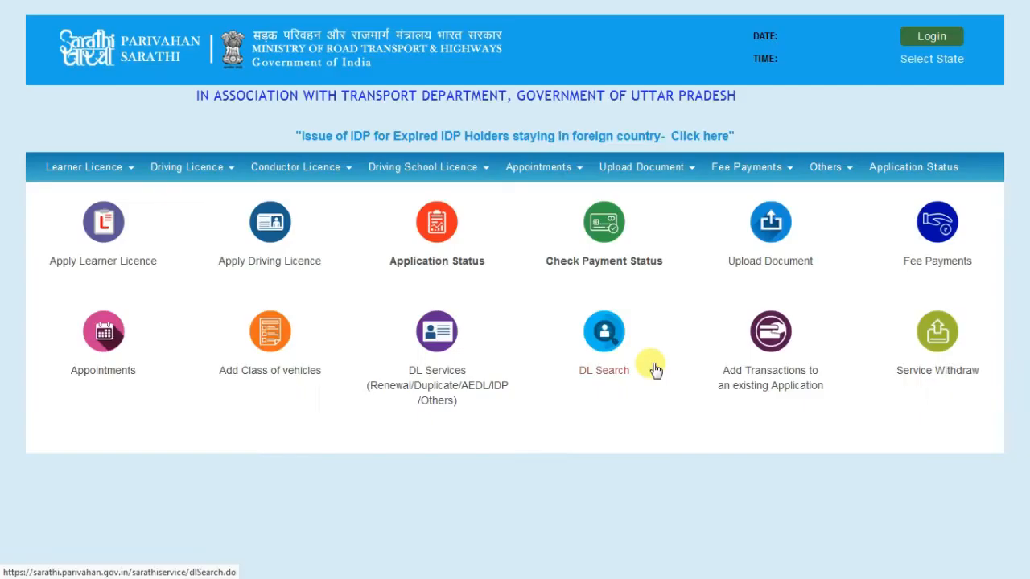
pyautogui.click(93, 172)
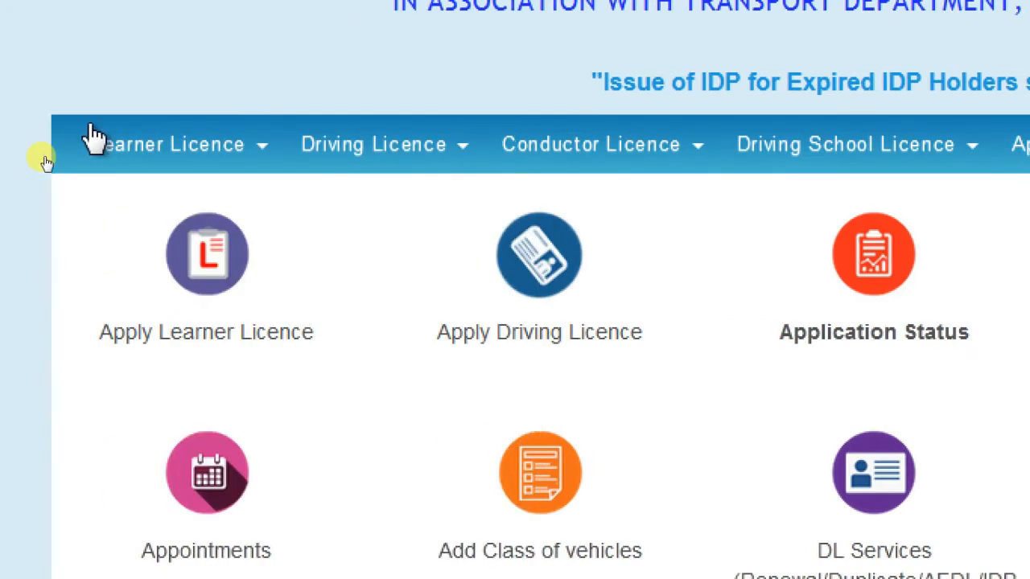
# Start an Application For New Learner Licence, read its seven stages, and continue past the instructions.
pyautogui.moveTo(92, 138)
pyautogui.click(173, 197)
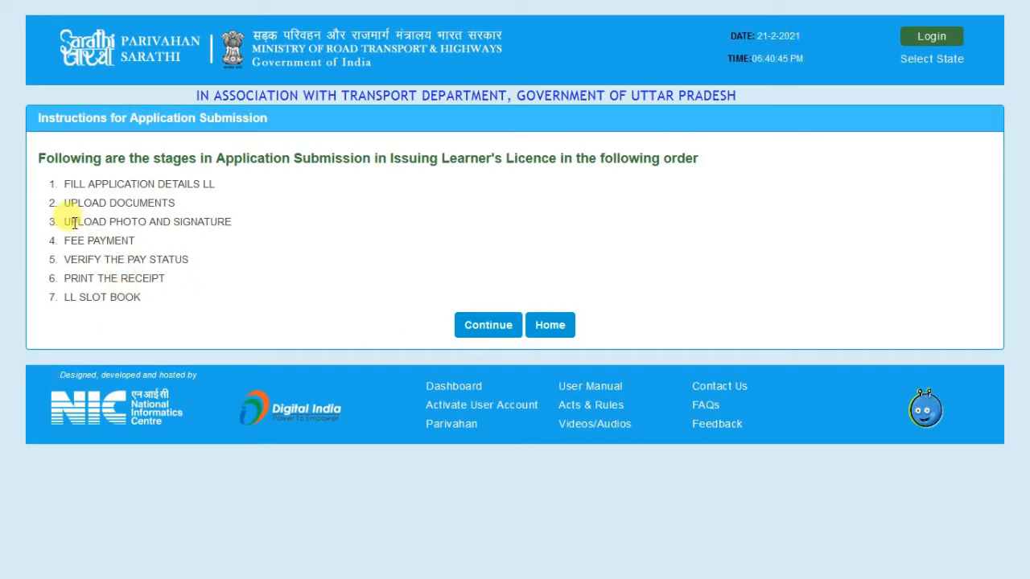
pyautogui.moveTo(36, 172); pyautogui.dragTo(90, 166)
pyautogui.moveTo(42, 202)
pyautogui.mouseDown()
pyautogui.moveTo(66, 197)
pyautogui.moveTo(82, 208)
pyautogui.mouseUp()
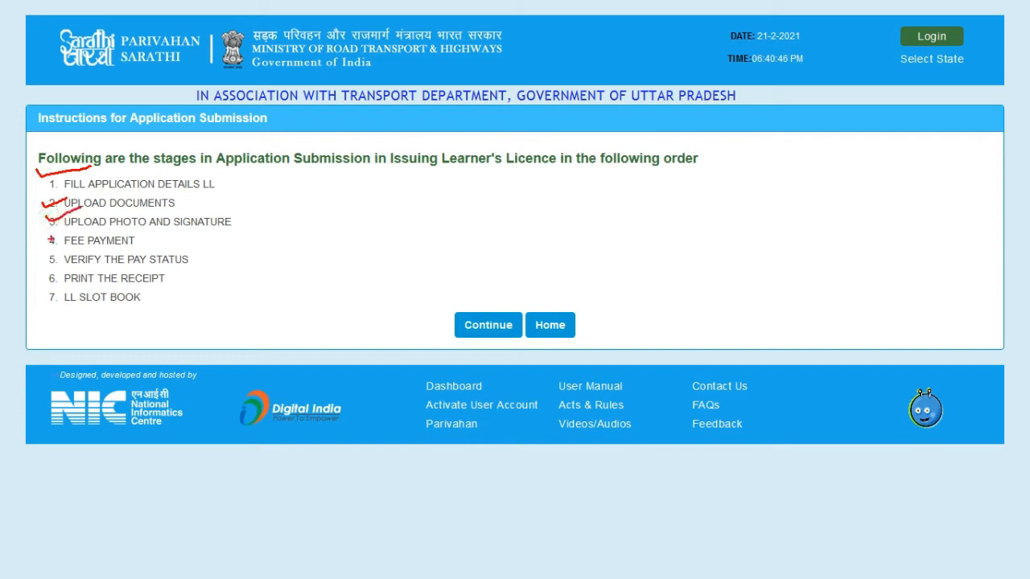
pyautogui.moveTo(46, 240); pyautogui.dragTo(88, 229)
pyautogui.moveTo(44, 258); pyautogui.dragTo(71, 250)
pyautogui.moveTo(34, 300); pyautogui.dragTo(77, 293)
pyautogui.press('Escape')
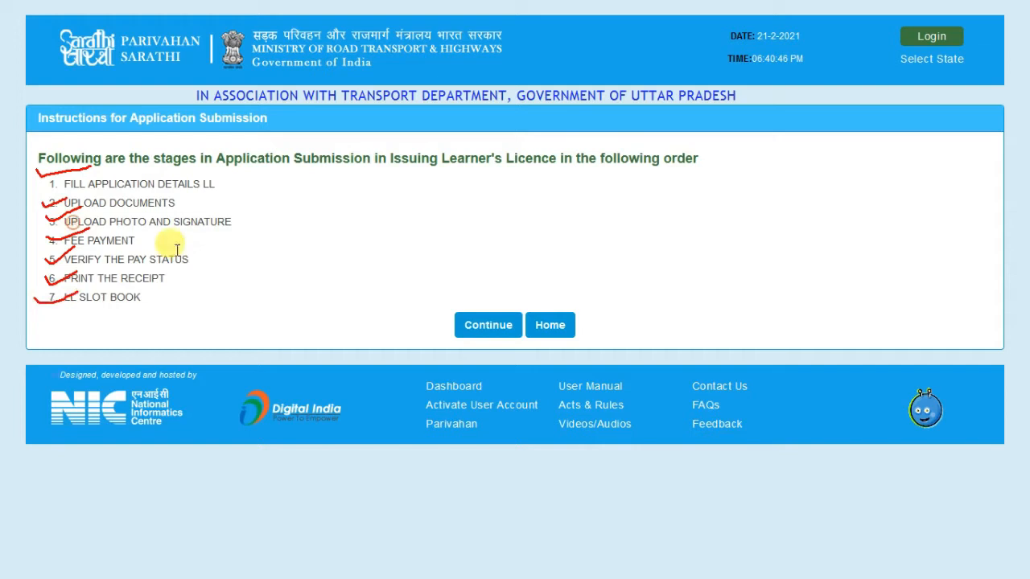
pyautogui.click(473, 326)
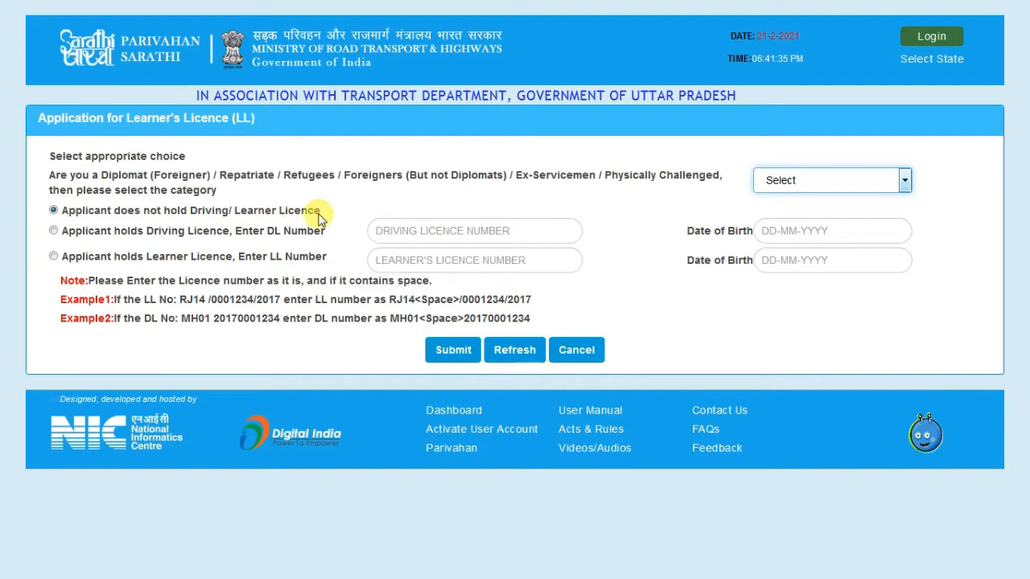
# Submit with 'Applicant does not hold Driving/Learner Licence' selected to reach the blank application form.
pyautogui.click(439, 351)
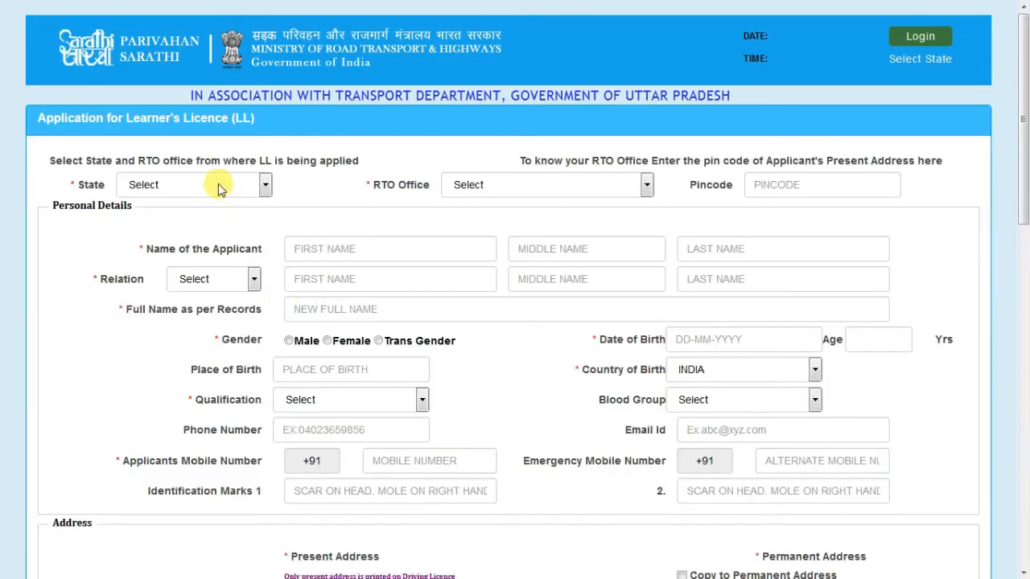
# Set the application's State to Uttar Pradesh and RTO Office to LAKHIMPUR KHERI -- UP31.
pyautogui.click(219, 185)
pyautogui.click(169, 225)
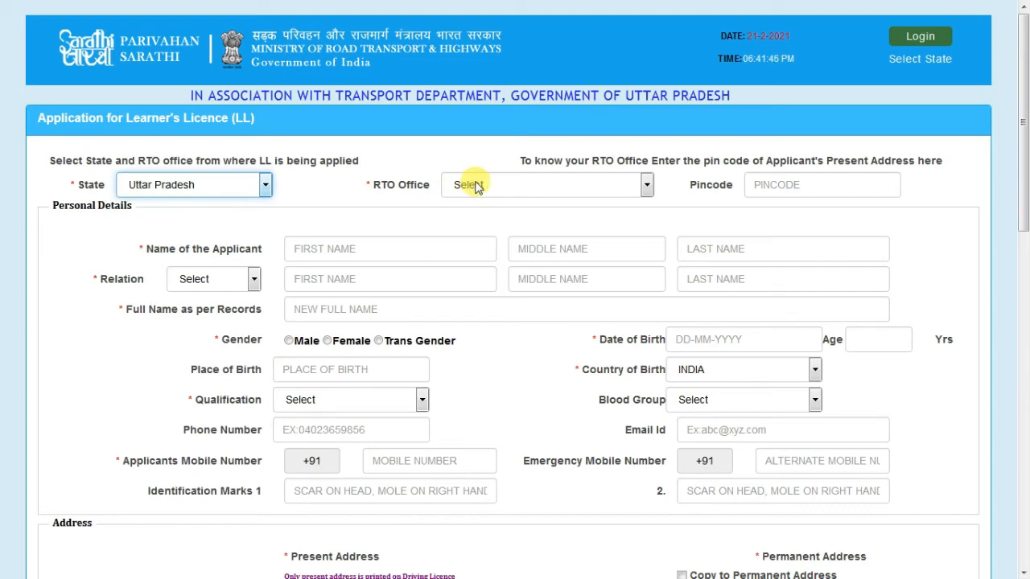
pyautogui.click(475, 185)
pyautogui.press('l')
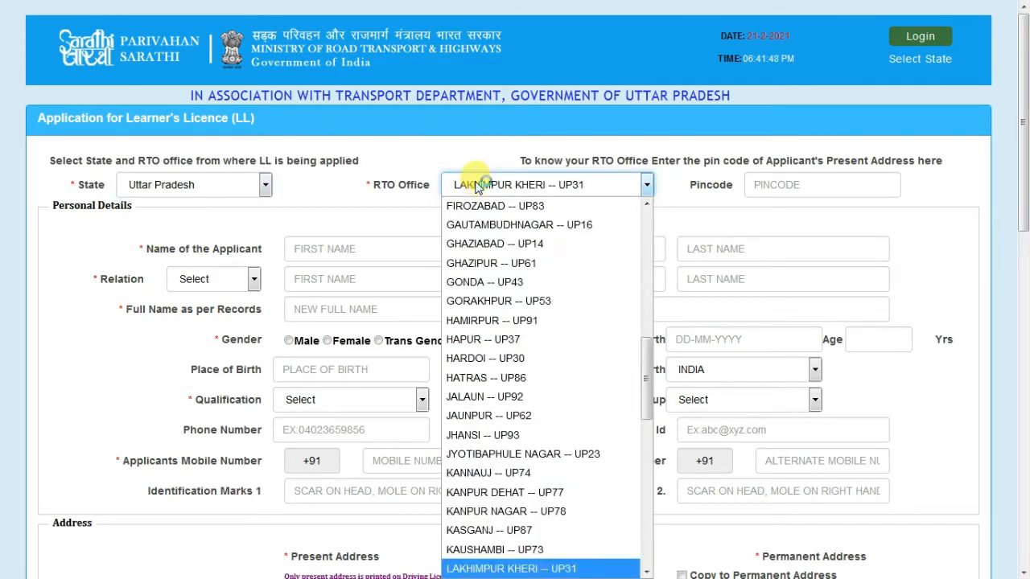
pyautogui.press('Return')
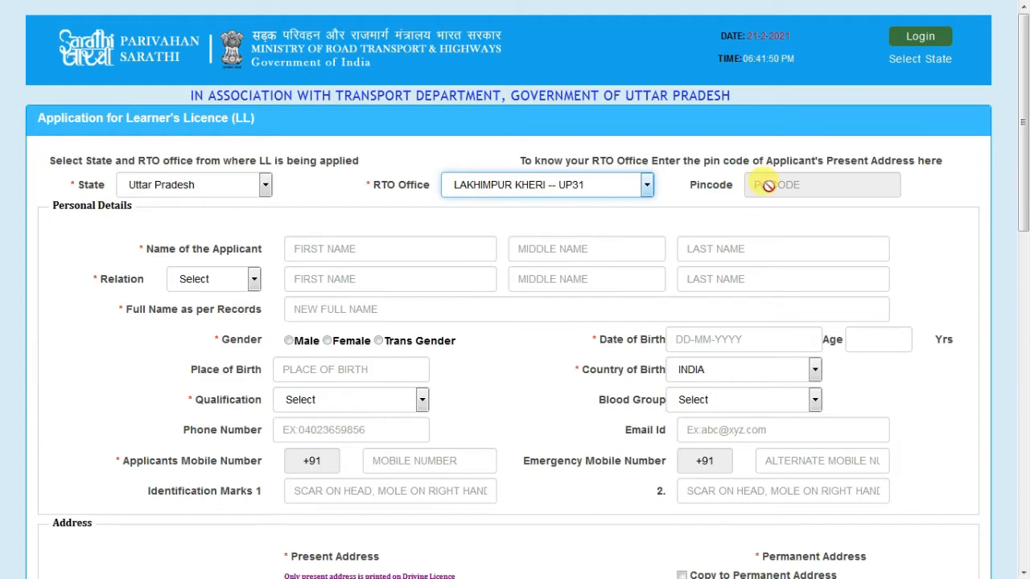
# Go over the applicant's personal details fields and bring up the educational qualification list.
pyautogui.click(344, 248)
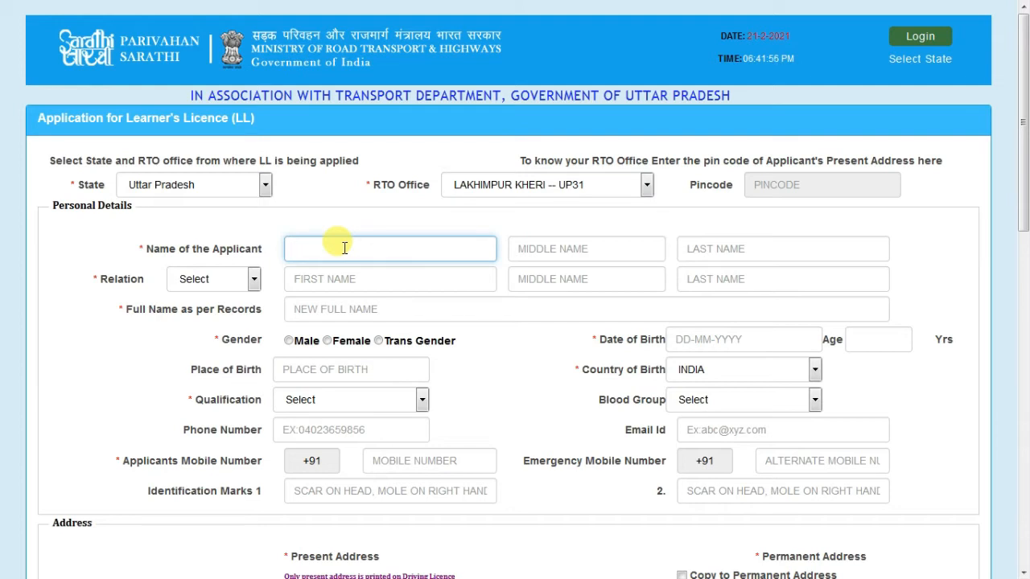
pyautogui.moveTo(330, 248); pyautogui.dragTo(388, 226)
pyautogui.moveTo(604, 248); pyautogui.dragTo(661, 206)
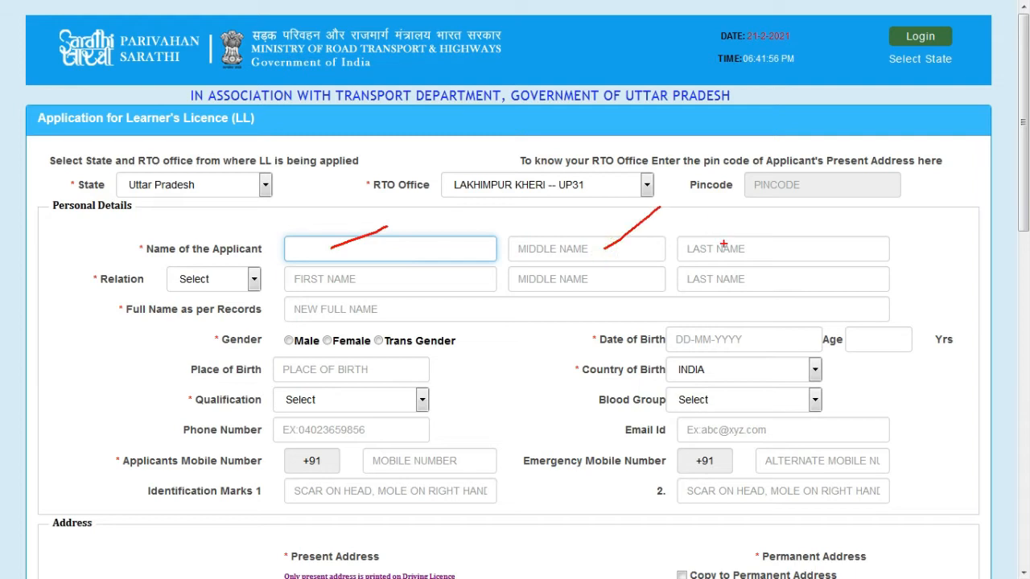
pyautogui.moveTo(745, 250); pyautogui.dragTo(785, 249)
pyautogui.moveTo(207, 278); pyautogui.dragTo(239, 280)
pyautogui.moveTo(346, 281); pyautogui.dragTo(373, 284)
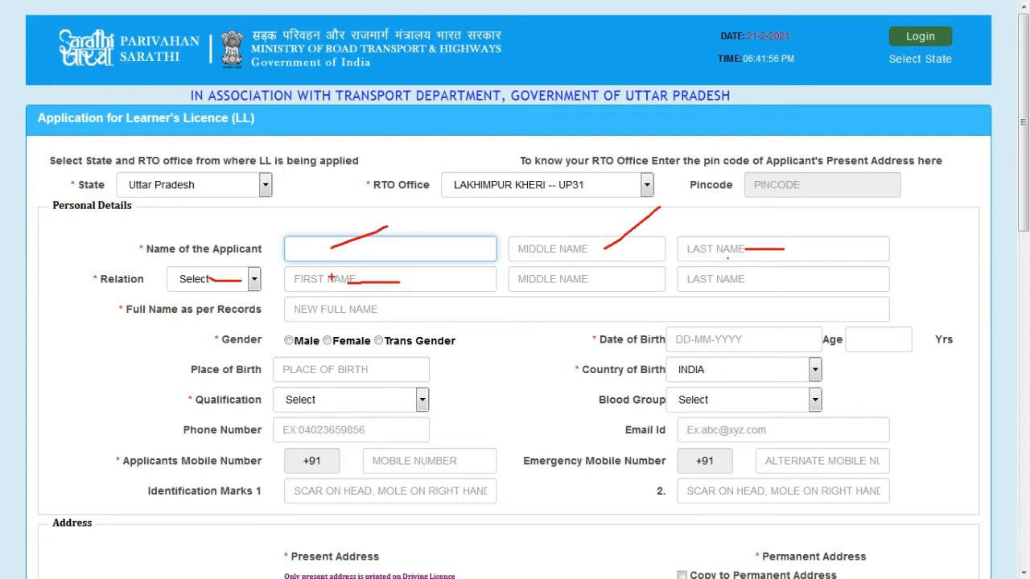
pyautogui.moveTo(539, 281); pyautogui.dragTo(590, 283)
pyautogui.moveTo(745, 284); pyautogui.dragTo(775, 284)
pyautogui.moveTo(275, 332)
pyautogui.mouseDown()
pyautogui.moveTo(456, 343)
pyautogui.moveTo(272, 330)
pyautogui.mouseUp()
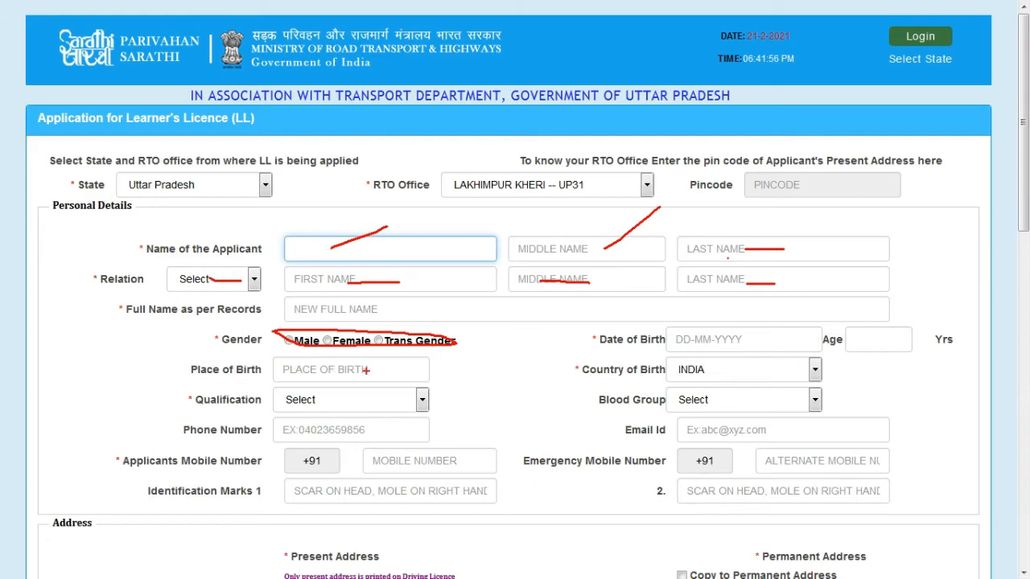
pyautogui.moveTo(366, 371); pyautogui.dragTo(420, 367)
pyautogui.moveTo(761, 342); pyautogui.dragTo(805, 342)
pyautogui.moveTo(875, 346); pyautogui.dragTo(898, 346)
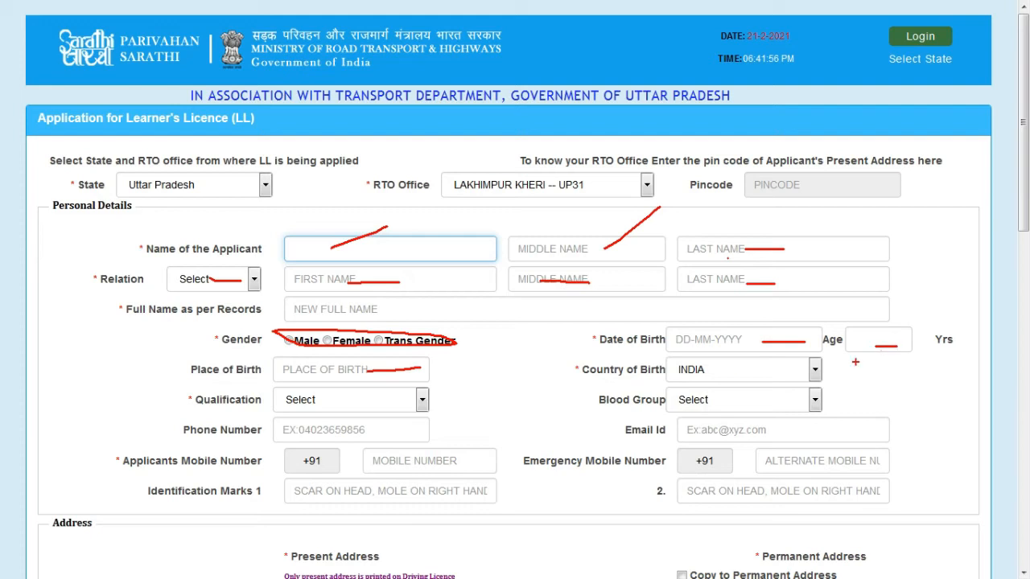
pyautogui.moveTo(356, 409); pyautogui.dragTo(407, 386)
pyautogui.press('Escape')
pyautogui.click(414, 398)
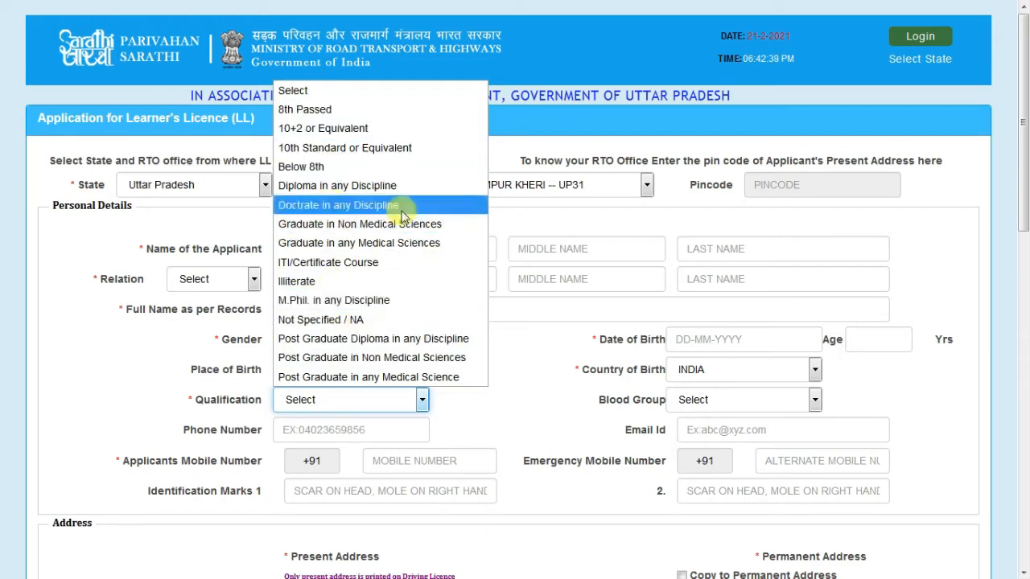
# Close the Qualification list without choosing a qualification.
pyautogui.click(531, 375)
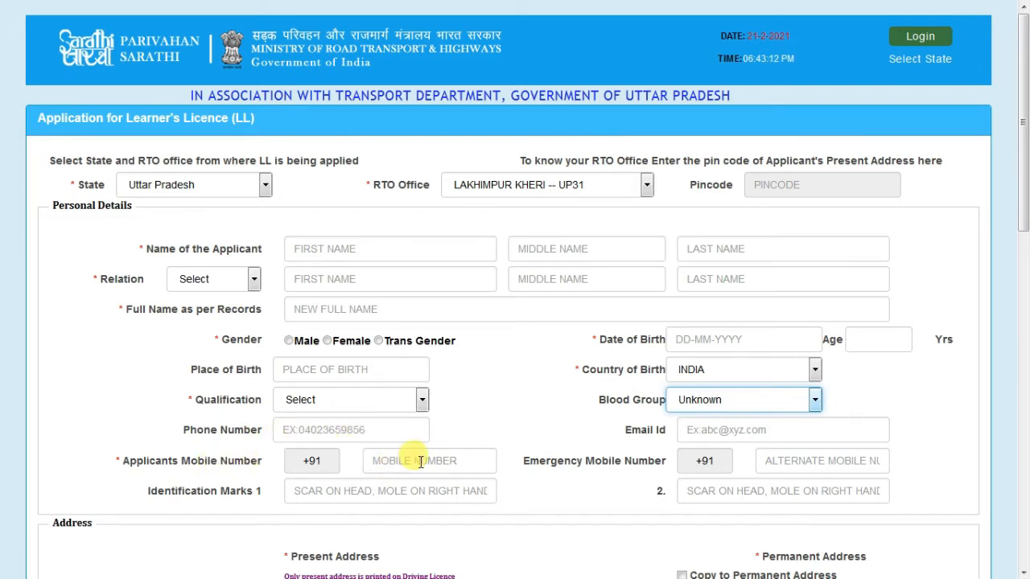
pyautogui.scroll(-2, 420, 463)
pyautogui.scroll(-2, 420, 466)
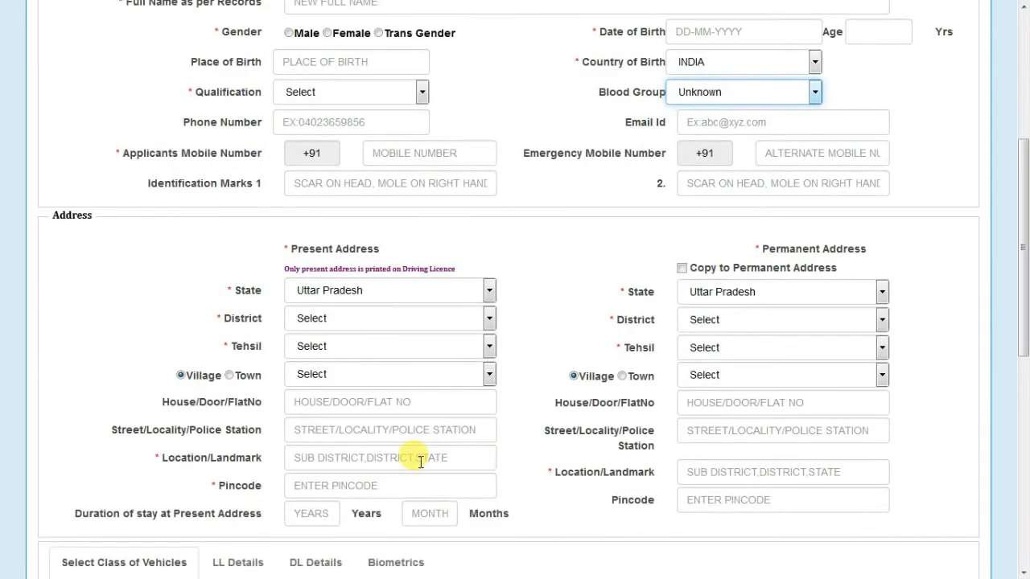
pyautogui.scroll(-1, 420, 463)
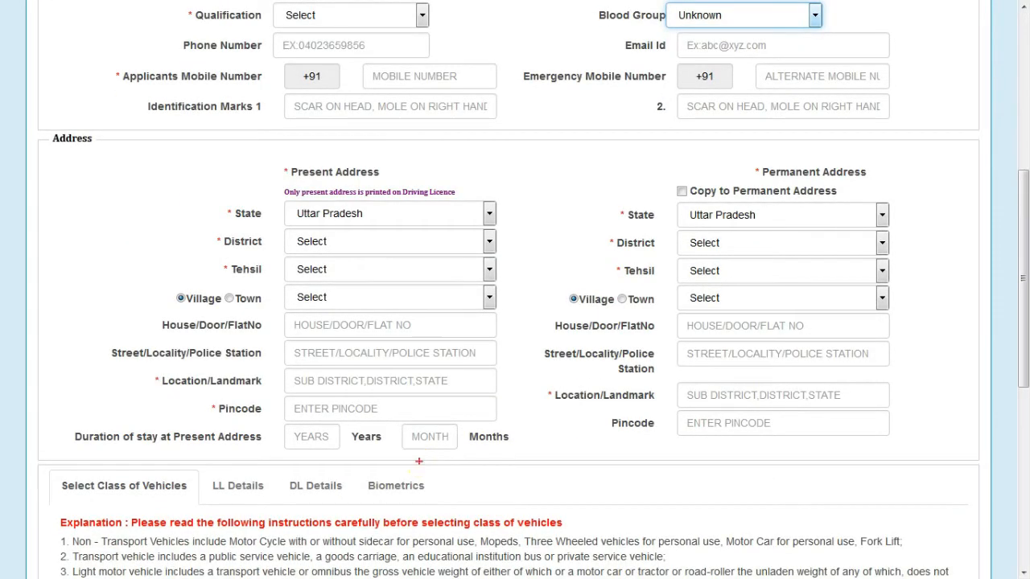
pyautogui.moveTo(441, 77); pyautogui.dragTo(507, 73)
pyautogui.moveTo(835, 78); pyautogui.dragTo(904, 70)
pyautogui.moveTo(475, 115); pyautogui.dragTo(531, 104)
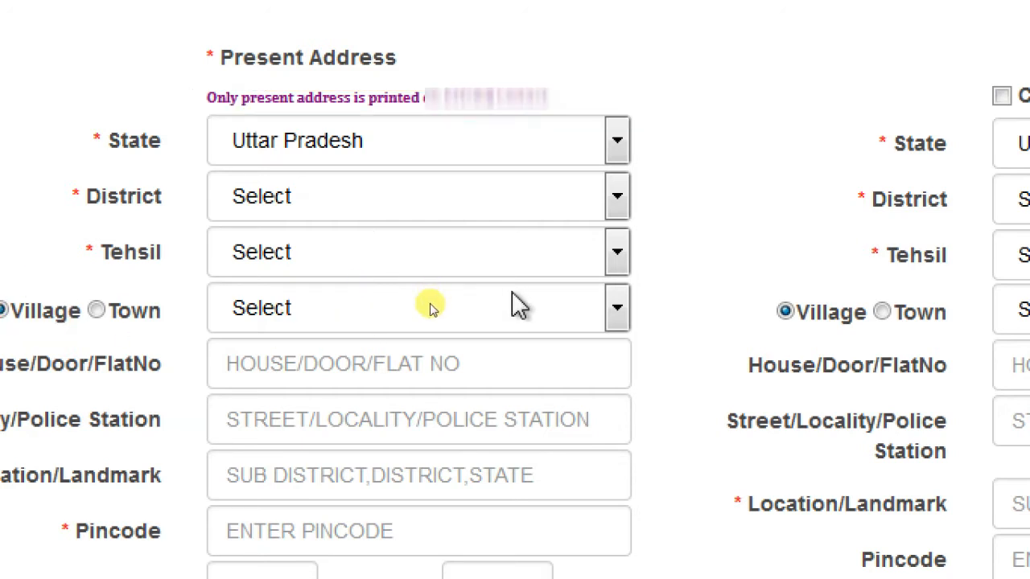
# Set the present address to District Saharanpur, Tehsil Behat and Village Alamgirpur Guzaar.
pyautogui.click(420, 193)
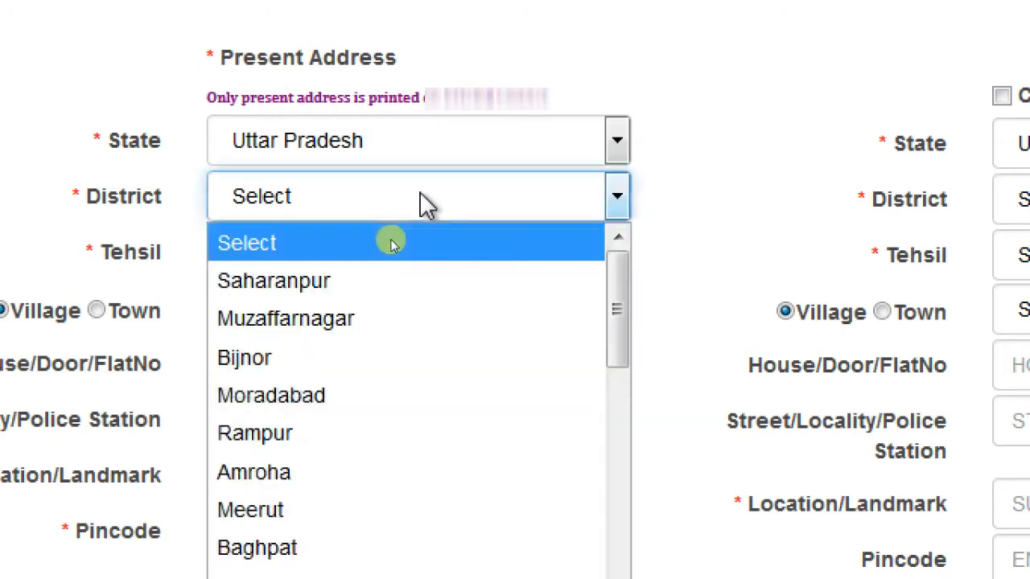
pyautogui.click(392, 259)
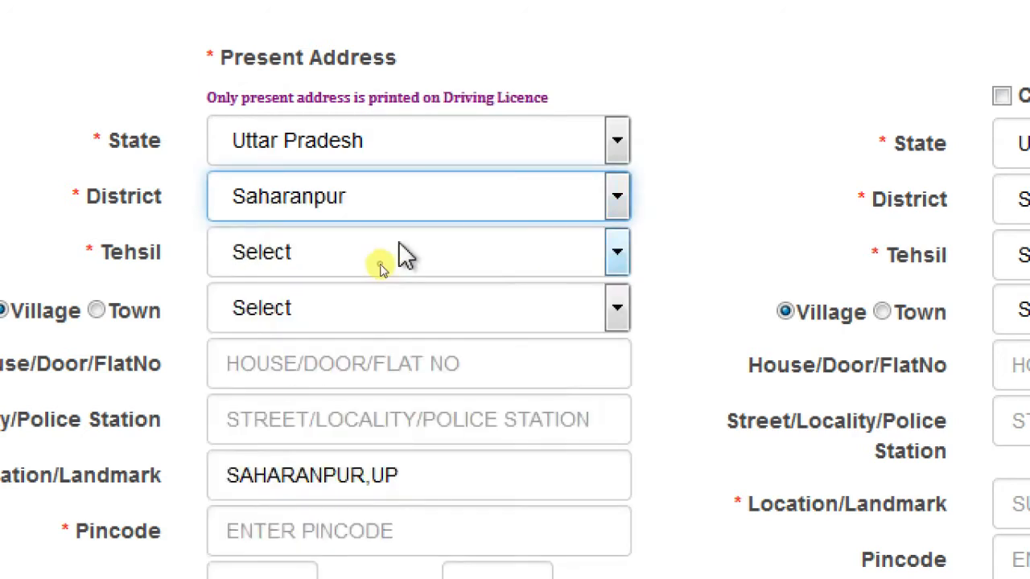
pyautogui.click(399, 256)
pyautogui.click(377, 338)
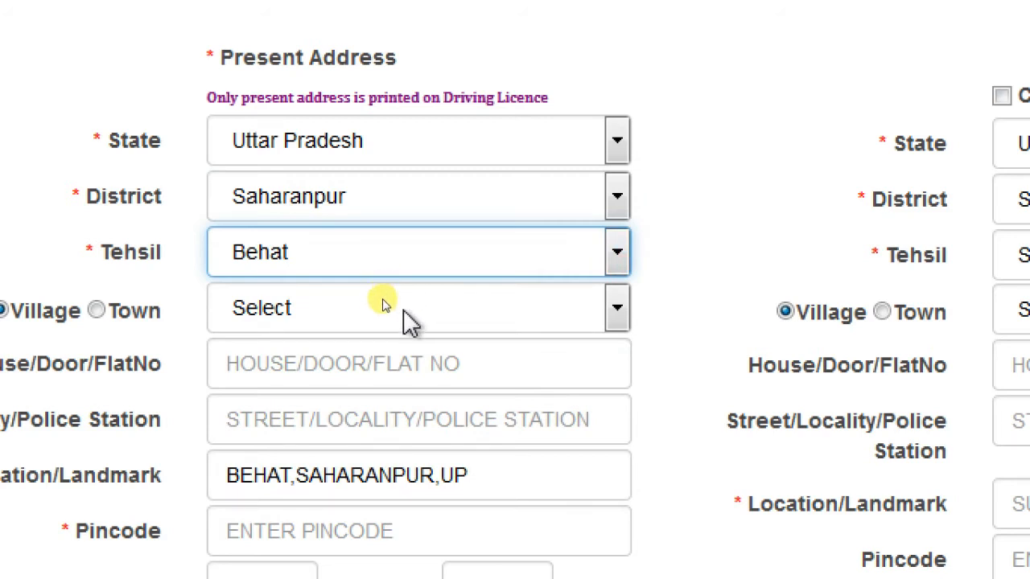
pyautogui.click(408, 306)
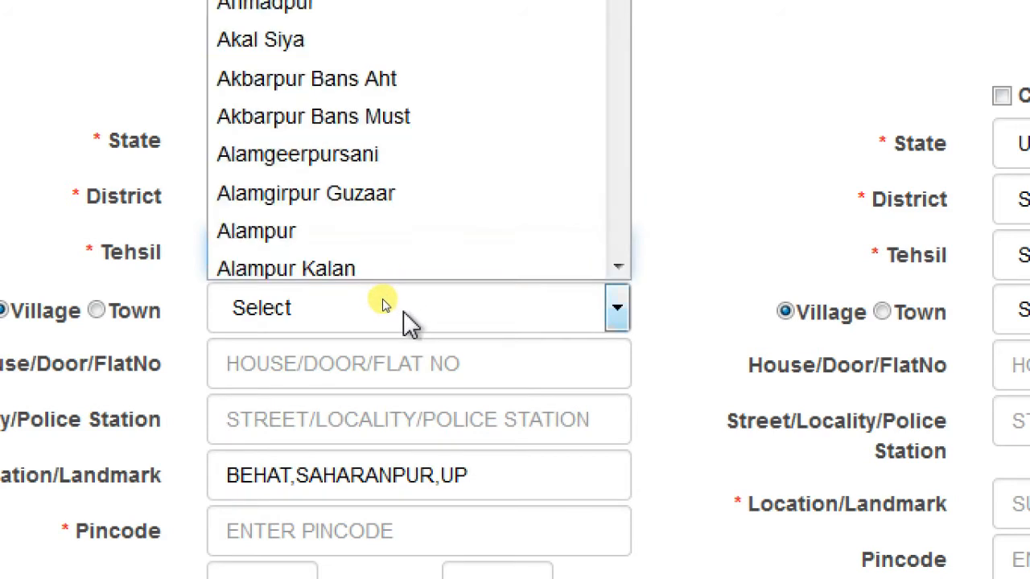
pyautogui.click(403, 202)
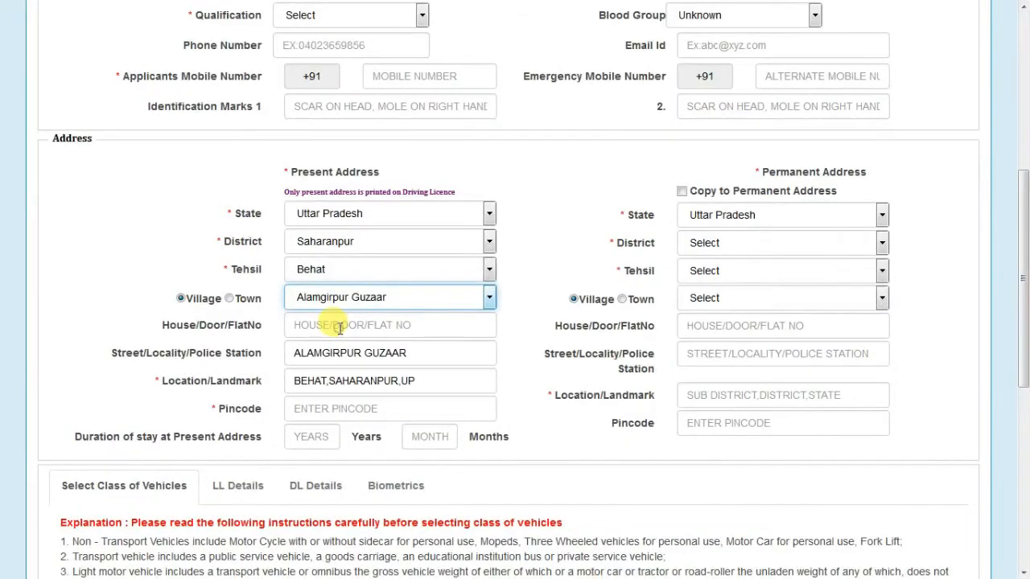
# Enter the house number and pincode, then copy the present address to the permanent address.
pyautogui.click(339, 327)
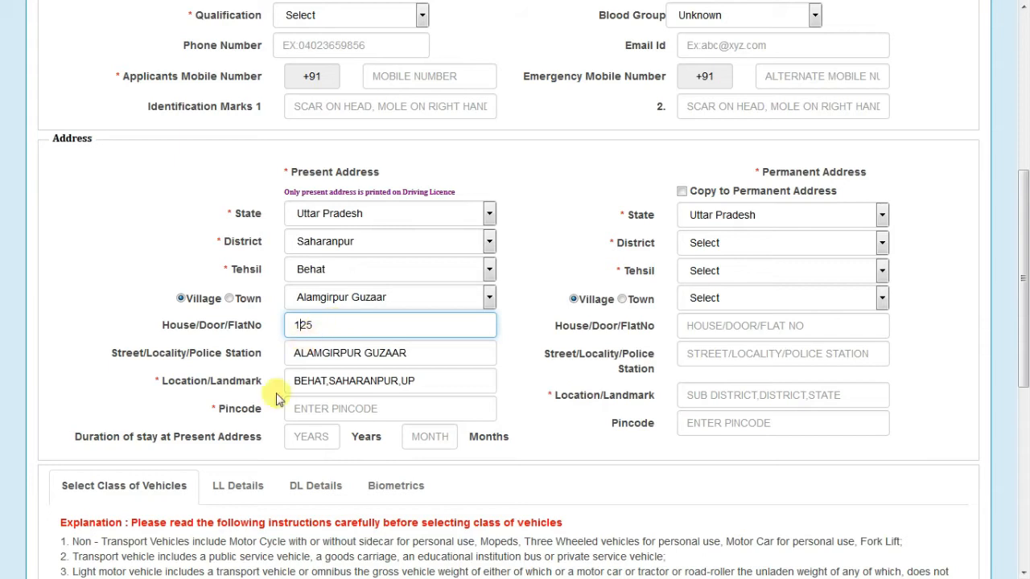
pyautogui.click(333, 408)
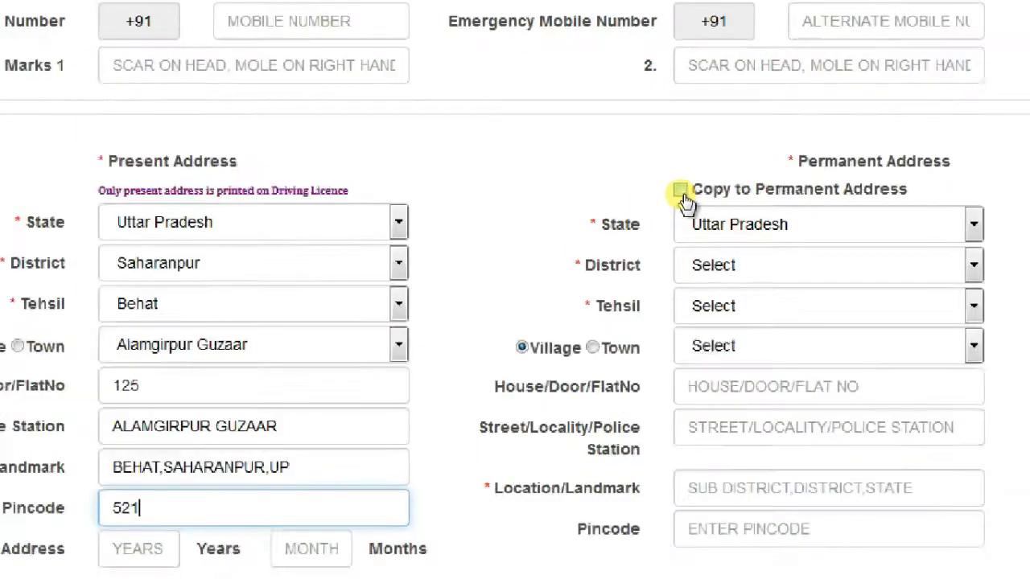
pyautogui.click(681, 192)
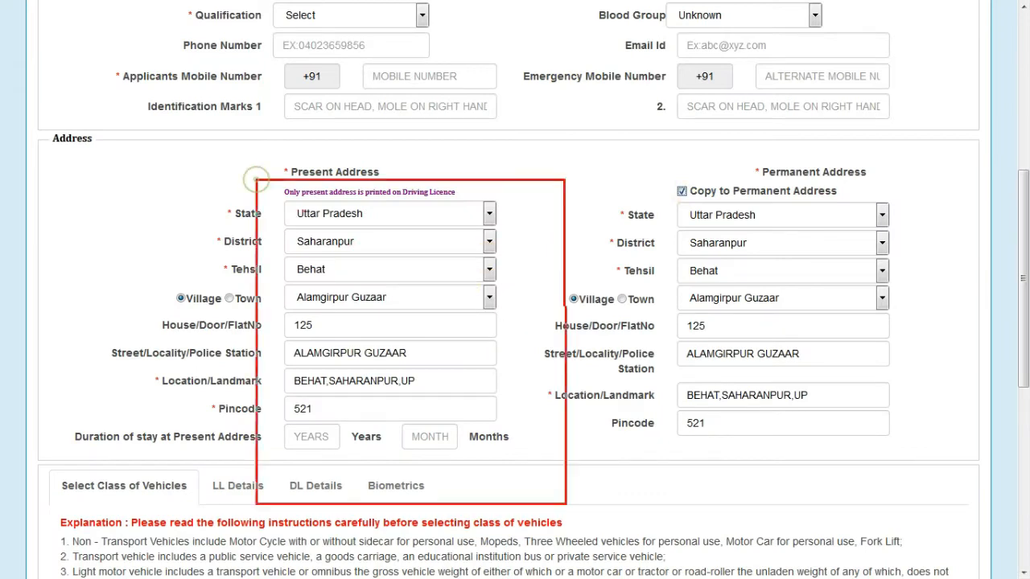
pyautogui.moveTo(647, 213); pyautogui.dragTo(938, 459)
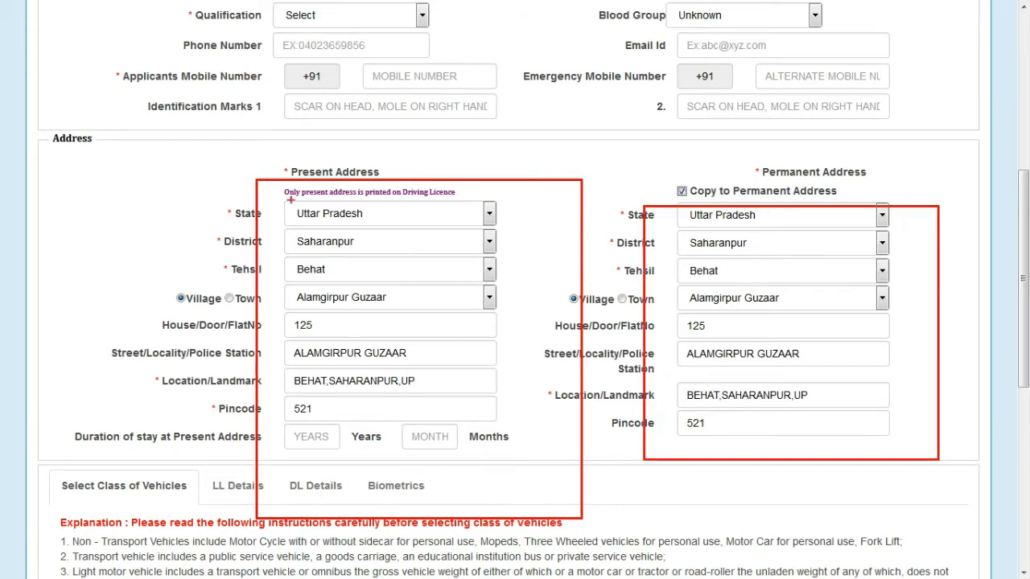
pyautogui.moveTo(257, 185); pyautogui.dragTo(512, 481)
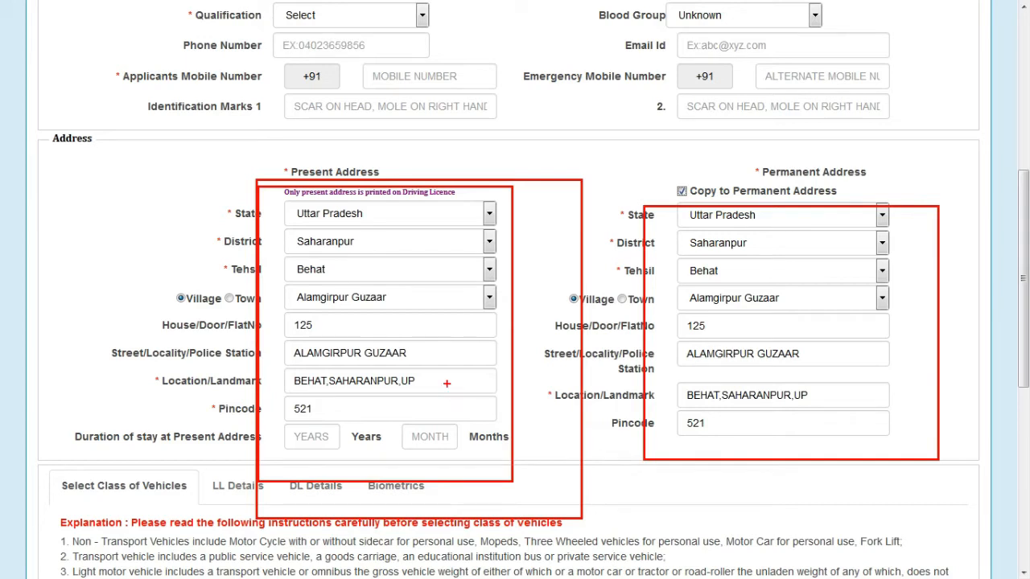
pyautogui.press('Escape')
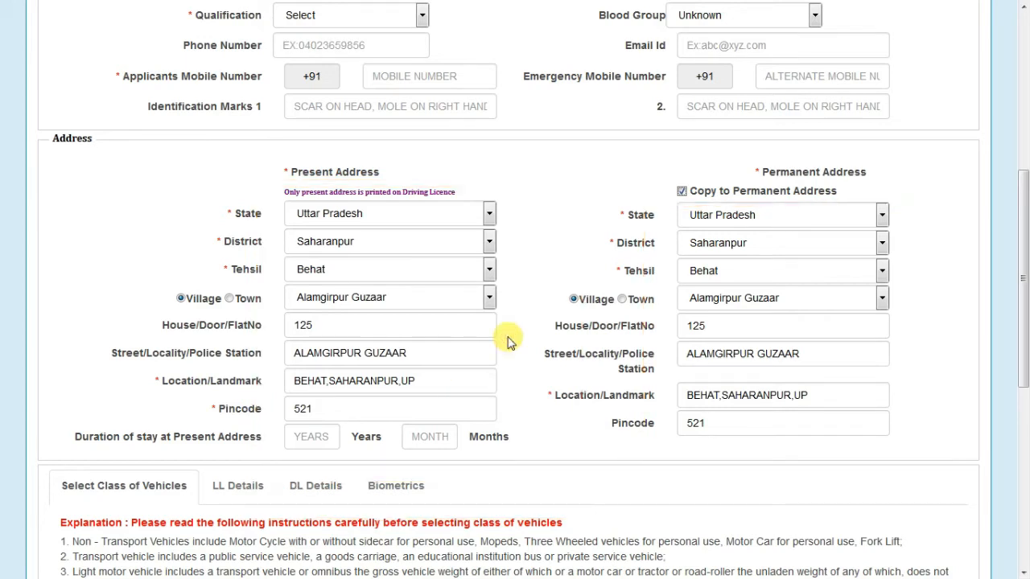
pyautogui.scroll(-5, 508, 338)
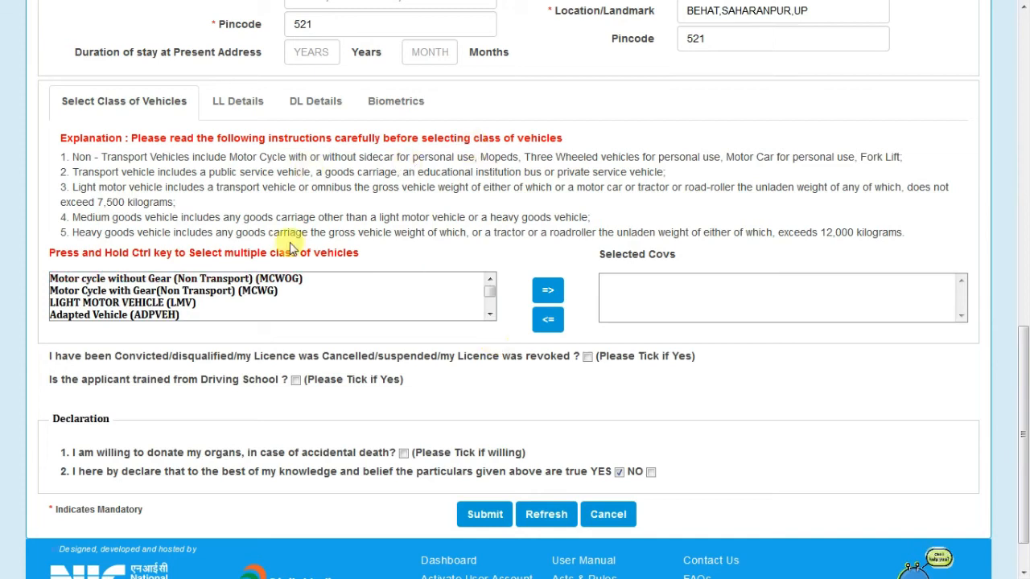
# Add Motor Cycle with Gear (MCWG) and LIGHT MOTOR VEHICLE (LMV) to the Selected Covs list.
pyautogui.scroll(-2, 170, 288)
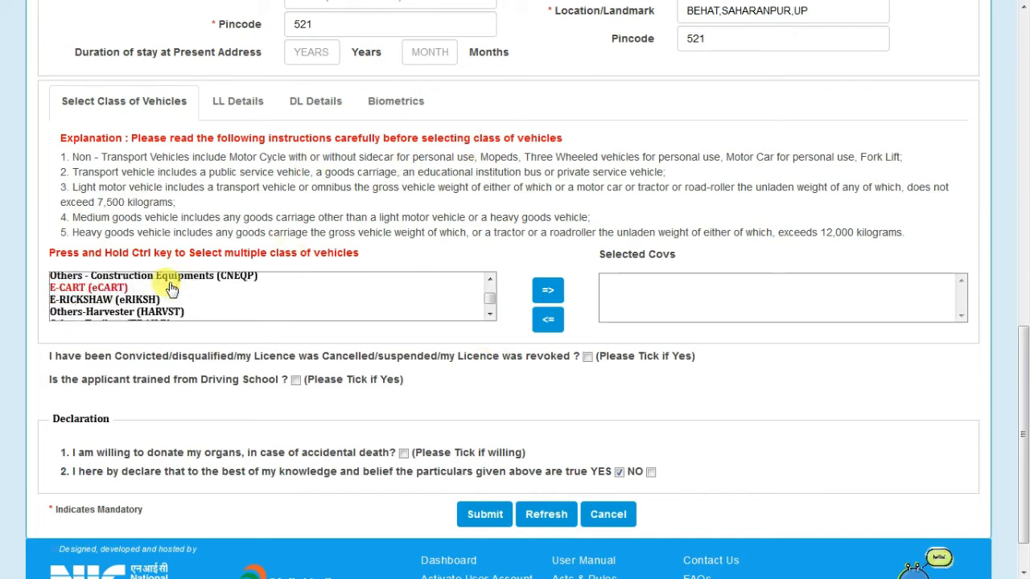
pyautogui.scroll(3, 170, 288)
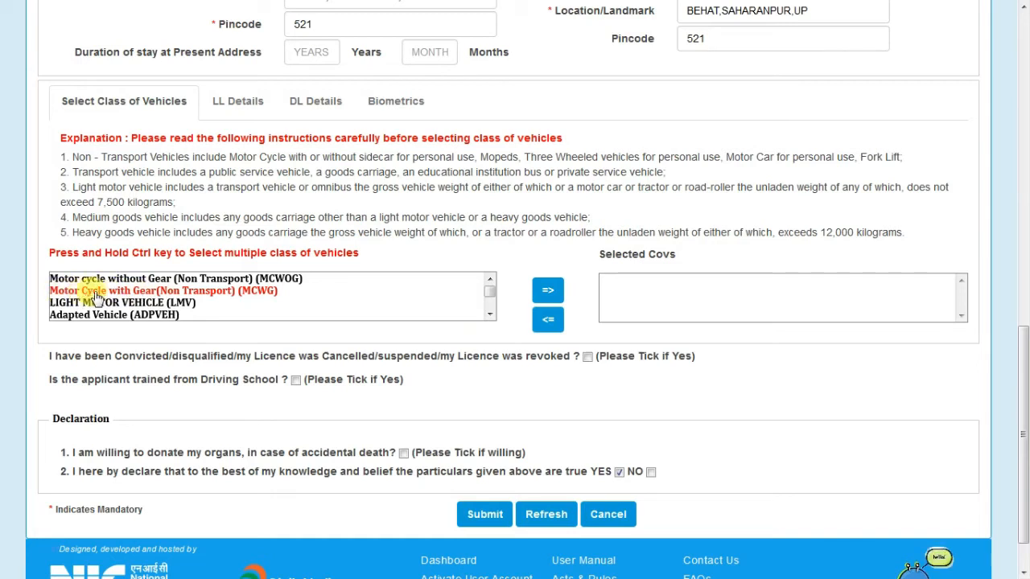
pyautogui.click(224, 293)
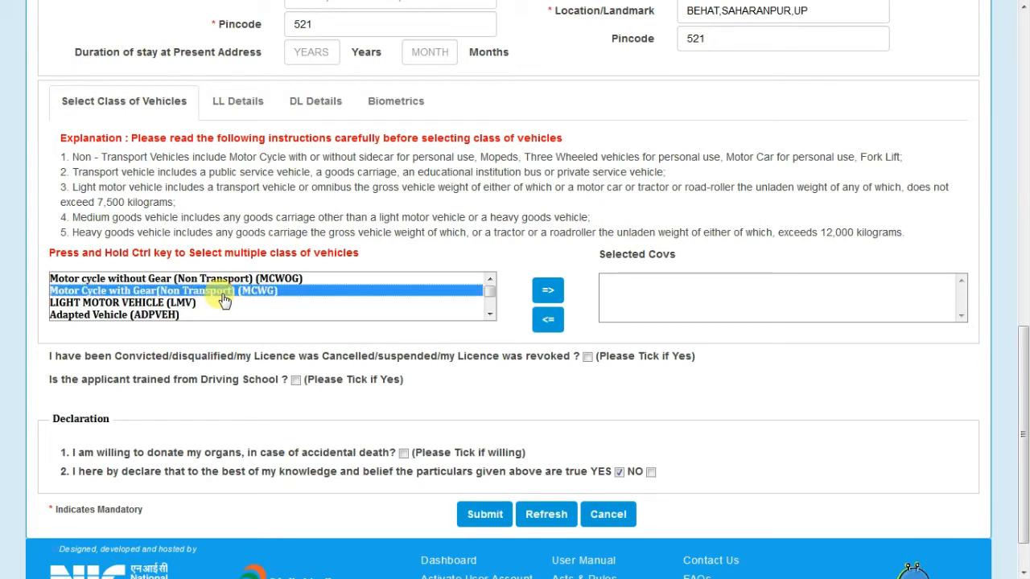
pyautogui.click(546, 292)
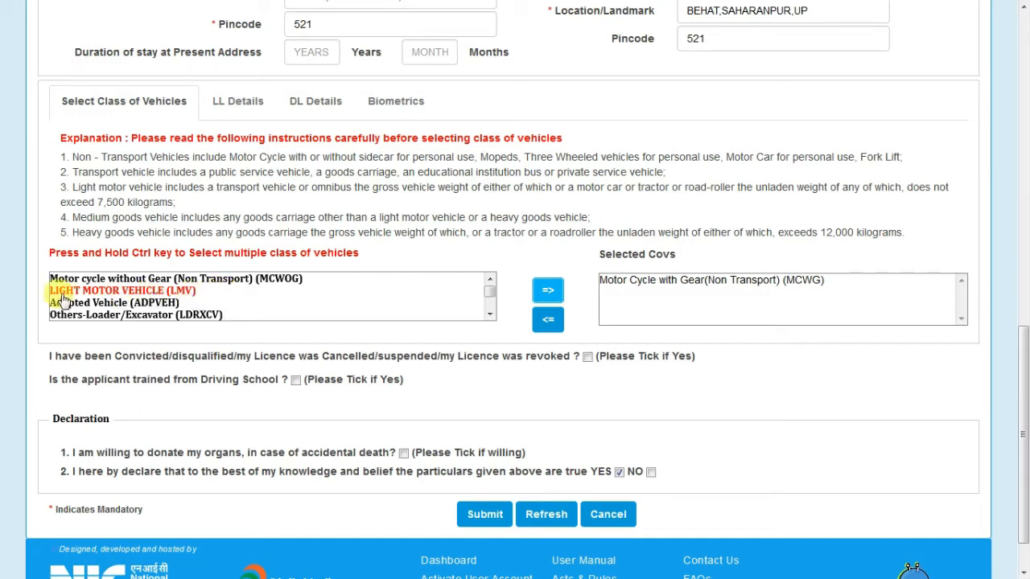
pyautogui.click(141, 292)
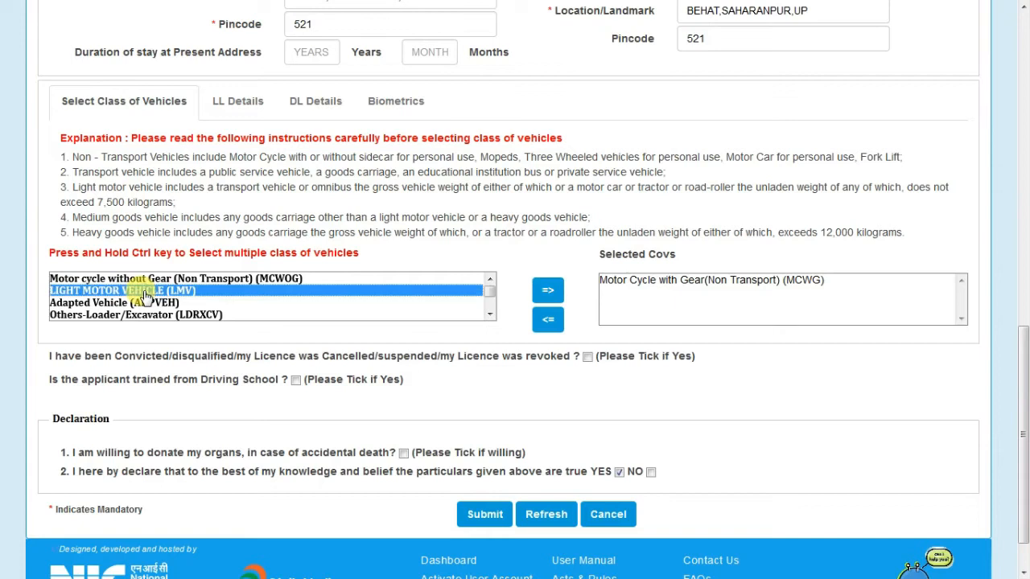
pyautogui.click(548, 290)
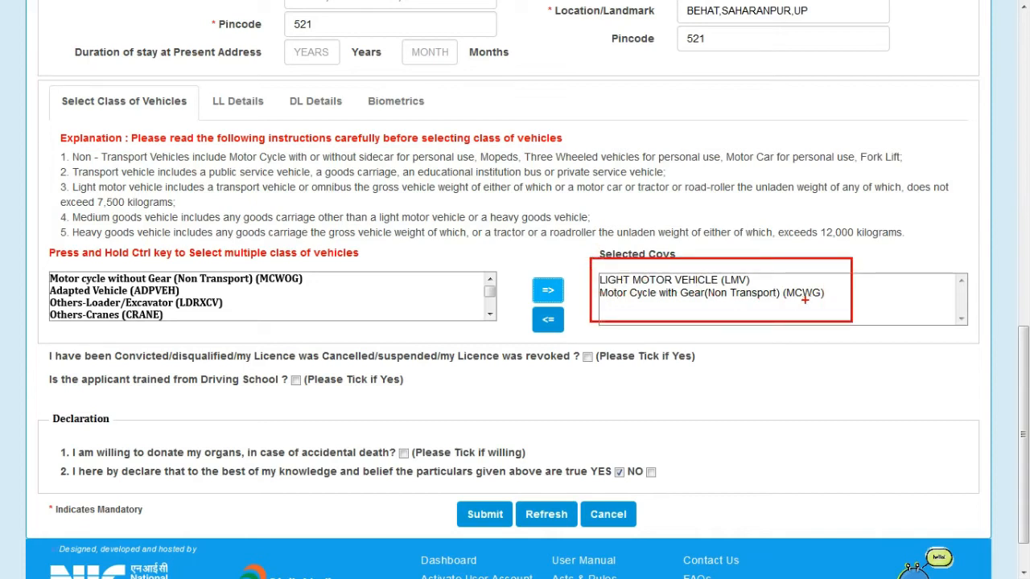
pyautogui.scroll(-1, 72, 395)
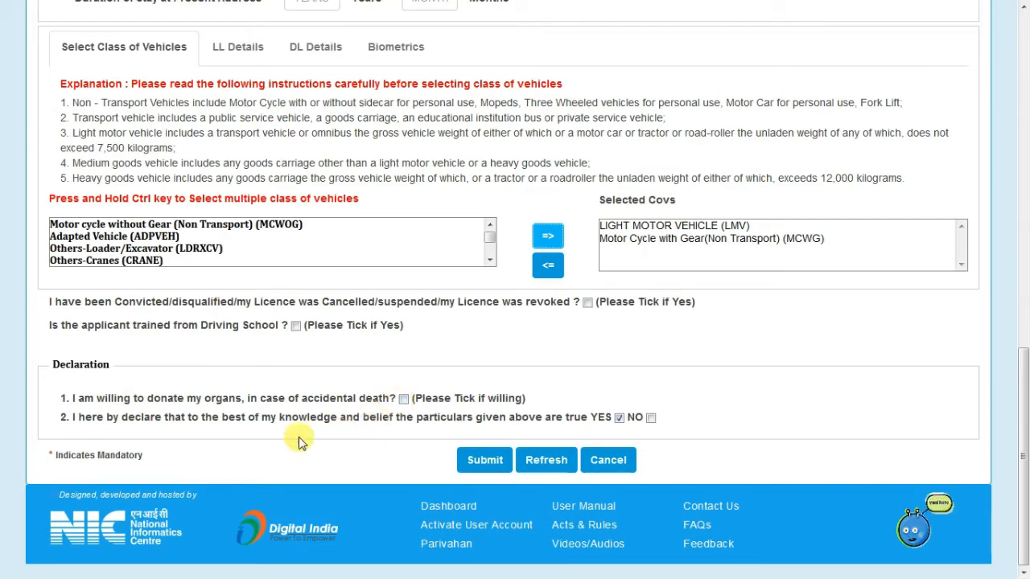
# Submit the MCWG and LMV application, acknowledge the alert, and continue to Application Status.
pyautogui.click(480, 465)
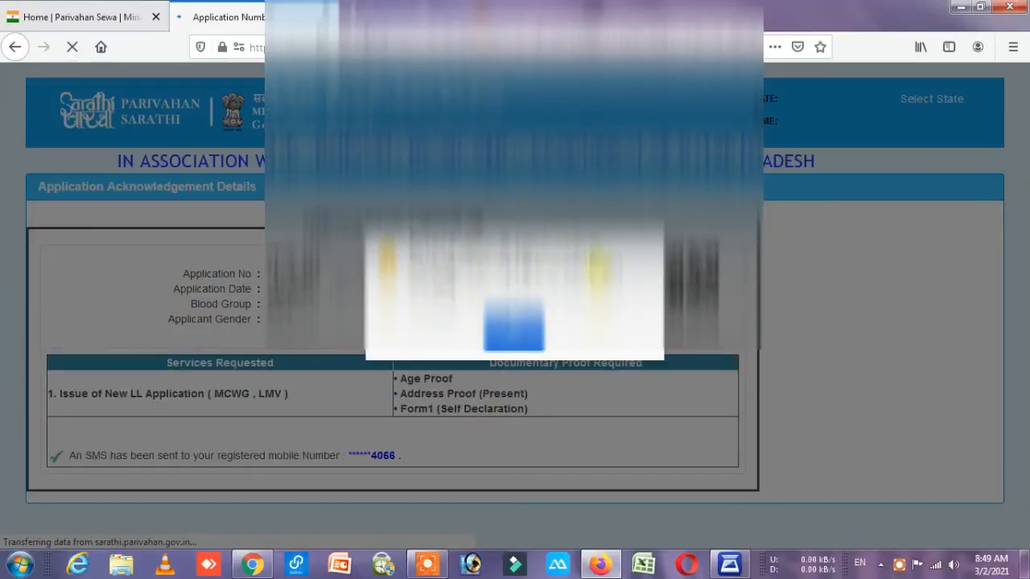
pyautogui.click(515, 326)
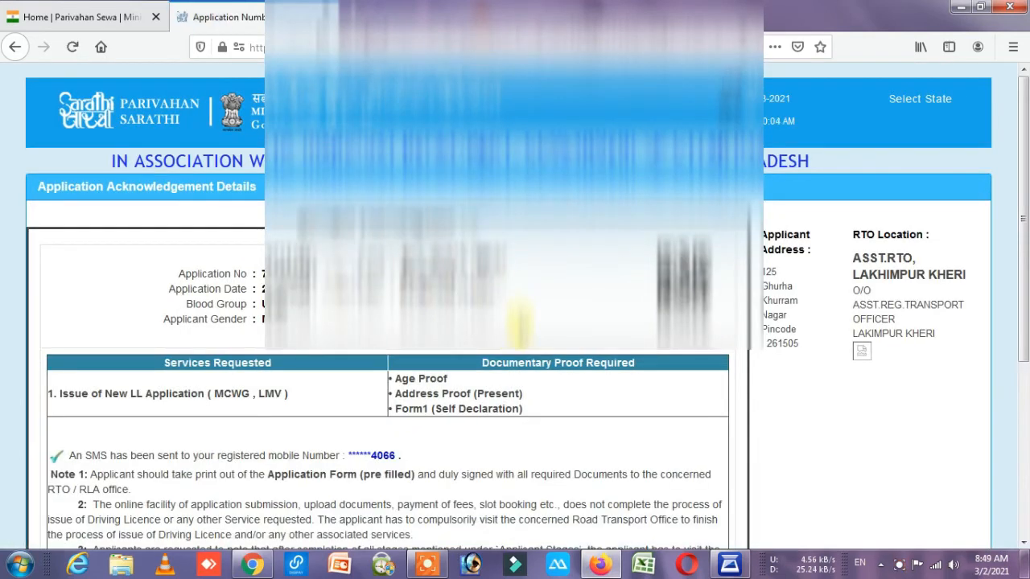
pyautogui.scroll(-3, 523, 326)
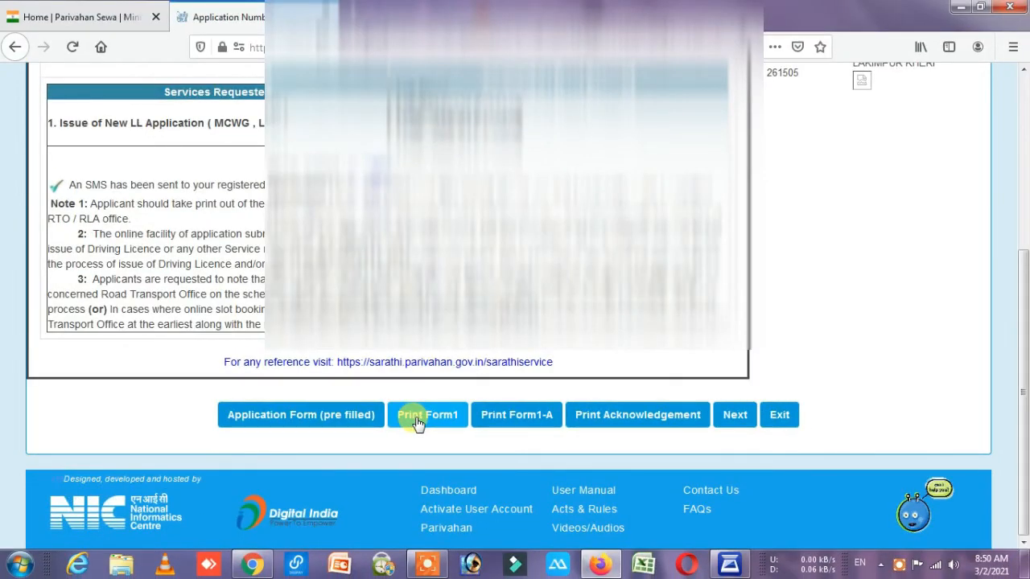
pyautogui.click(737, 417)
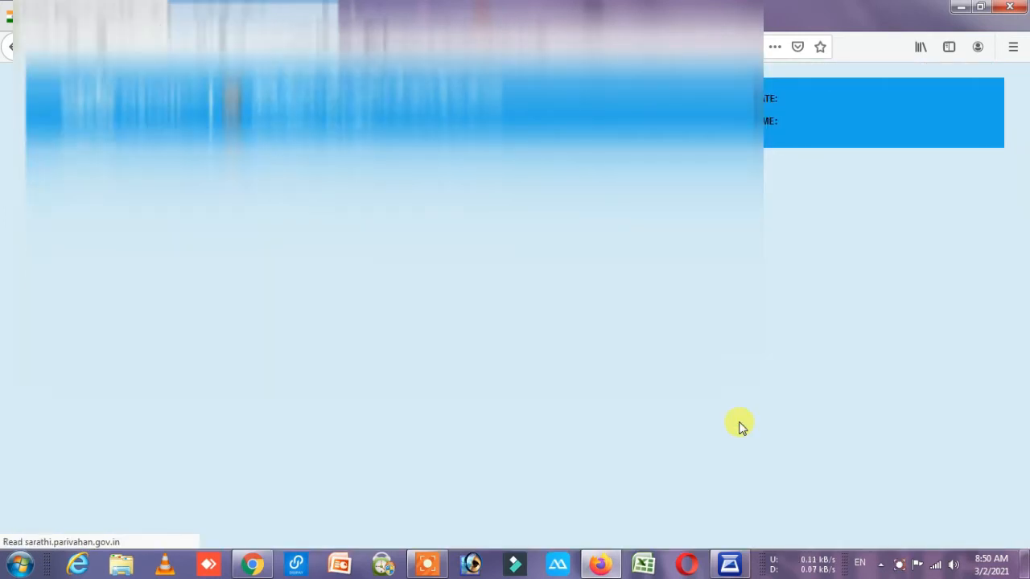
pyautogui.scroll(-10, 698, 422)
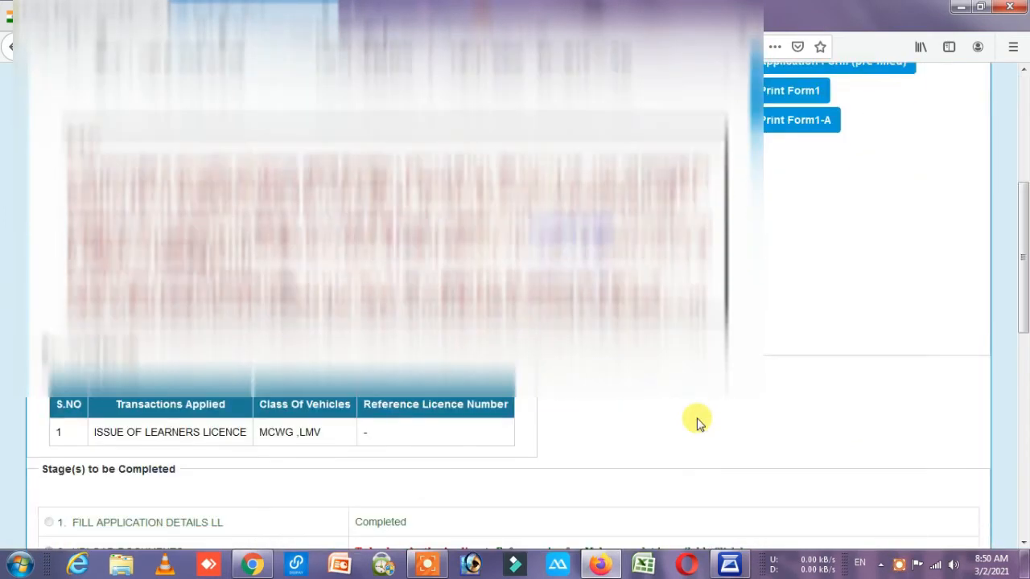
pyautogui.scroll(-3, 697, 424)
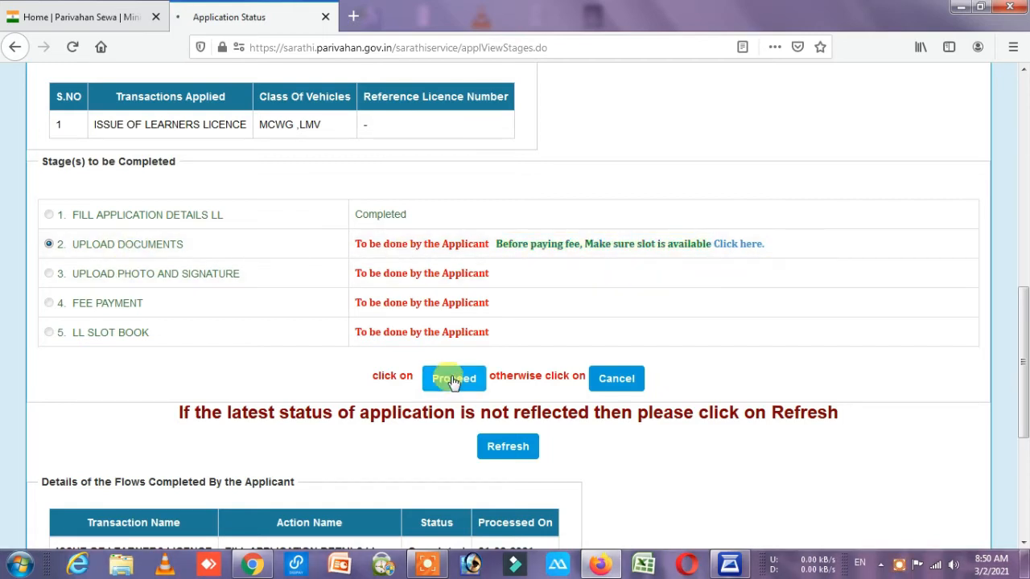
# Submit and confirm the applicant information to reach the Upload Documents page.
pyautogui.click(454, 381)
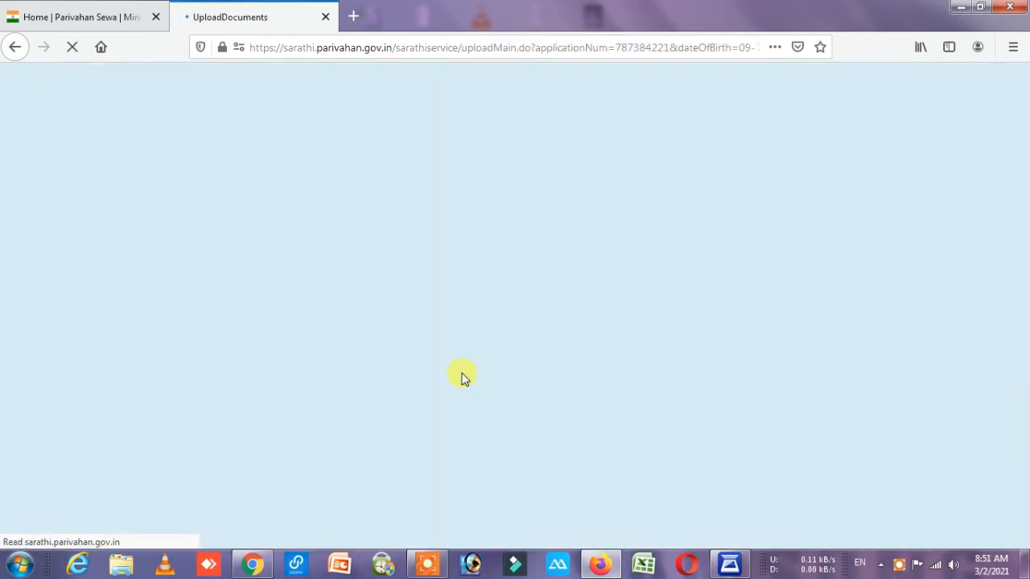
pyautogui.click(834, 234)
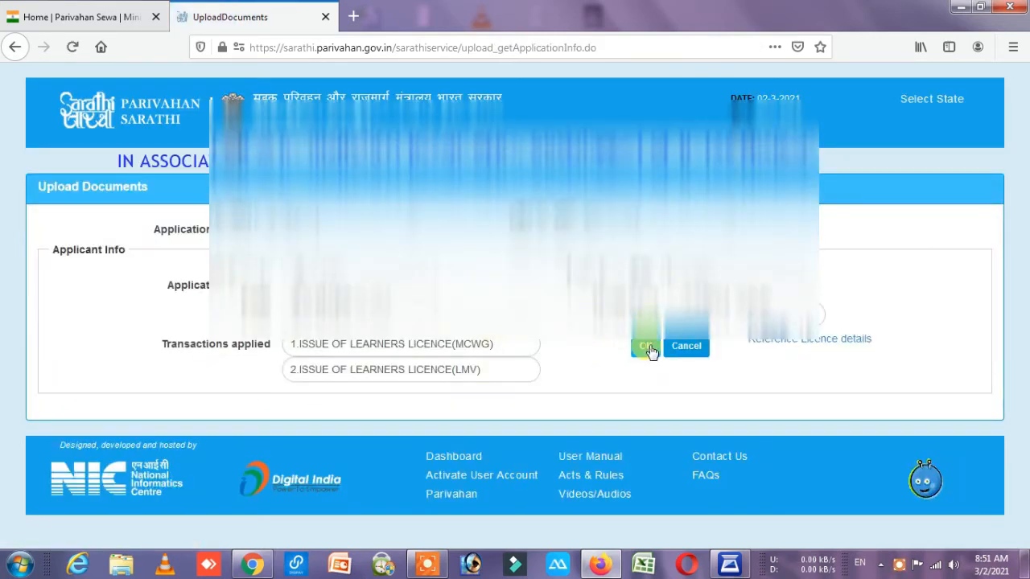
pyautogui.click(648, 347)
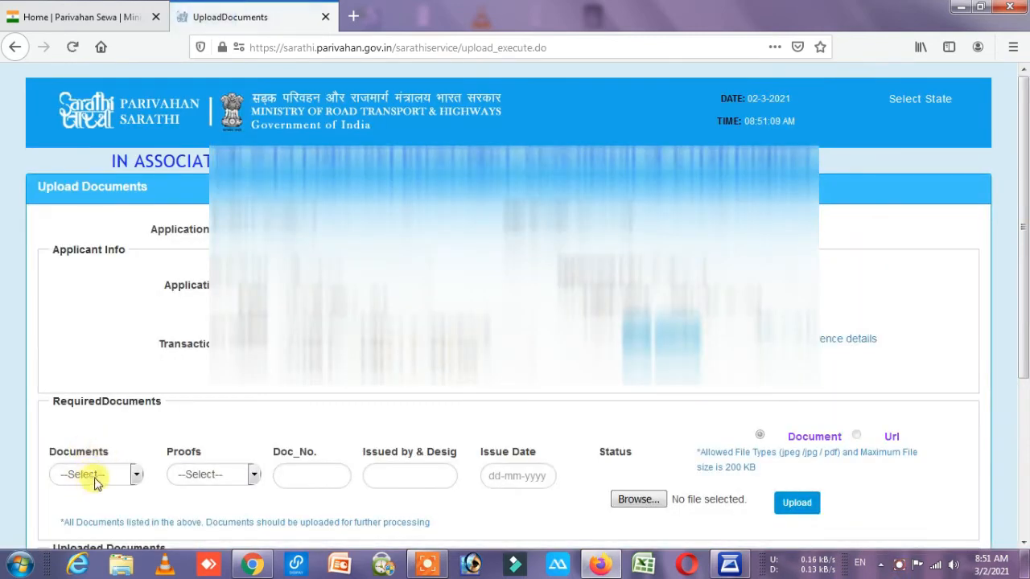
# Select Age Proof as the document type with SSLC Certificate as the proof.
pyautogui.click(95, 476)
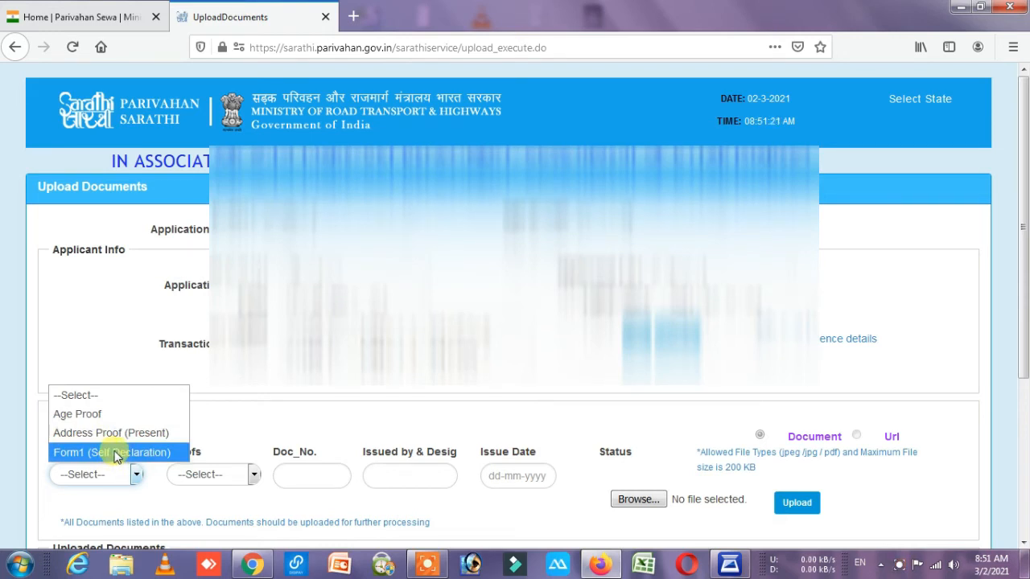
pyautogui.click(118, 420)
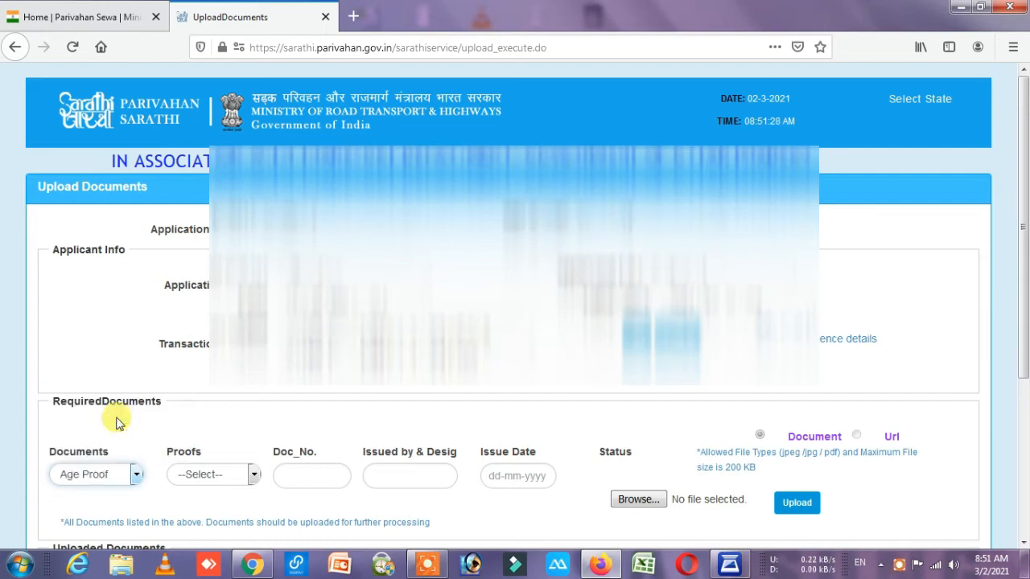
pyautogui.click(212, 475)
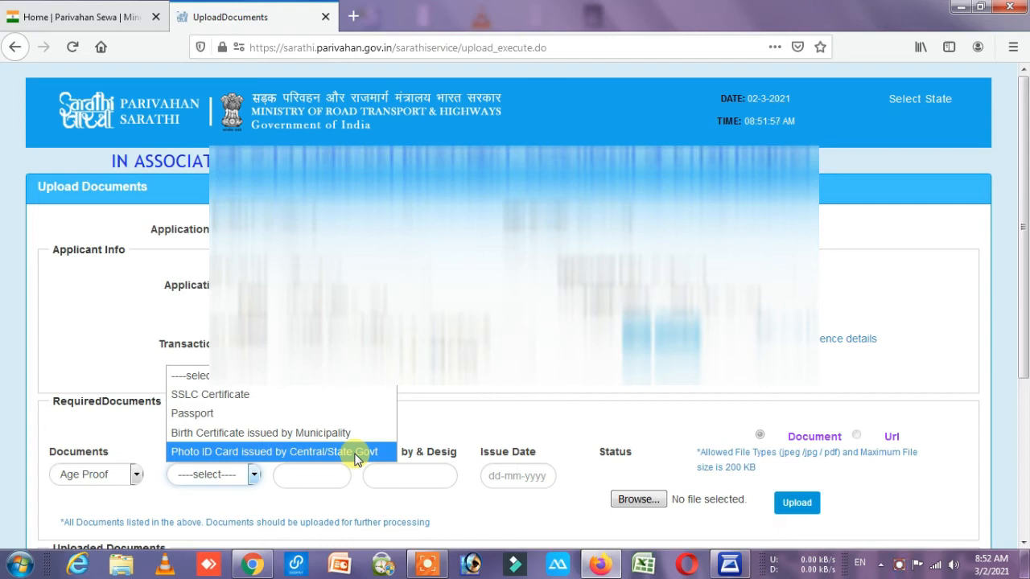
pyautogui.click(209, 395)
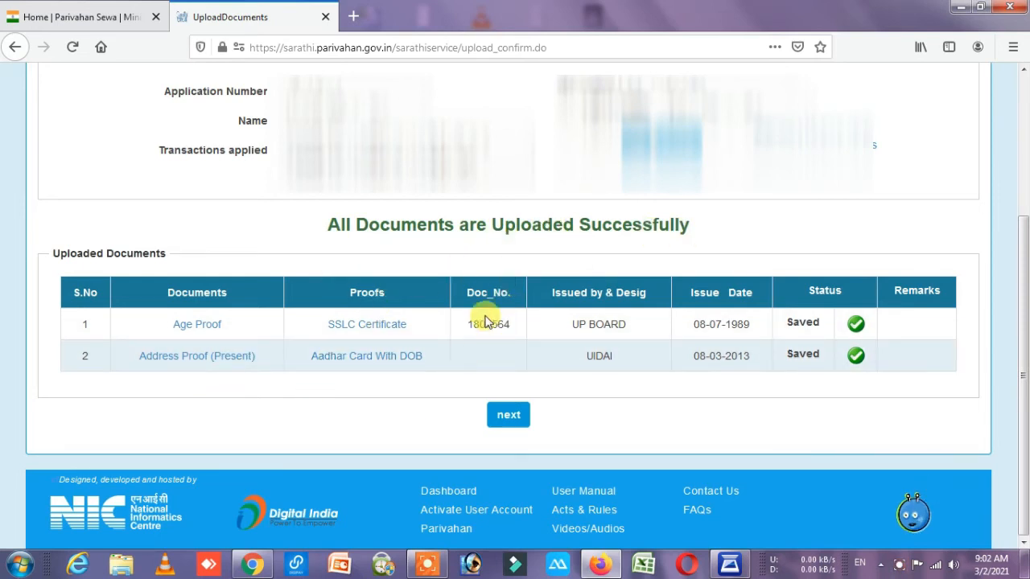
# Continue past the completed documents and proceed to the Upload Photo And Signature stage.
pyautogui.click(503, 415)
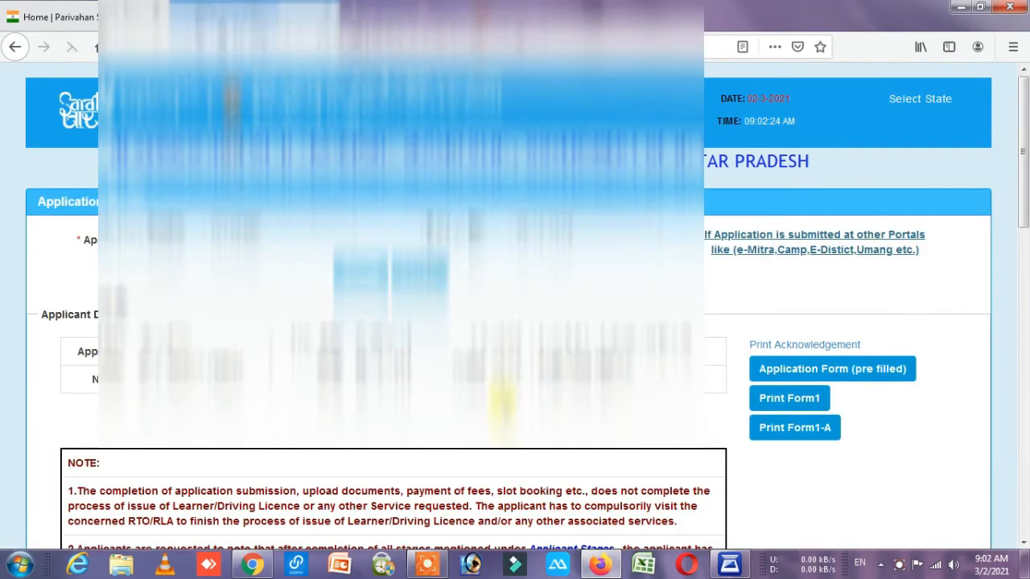
pyautogui.scroll(-10, 501, 399)
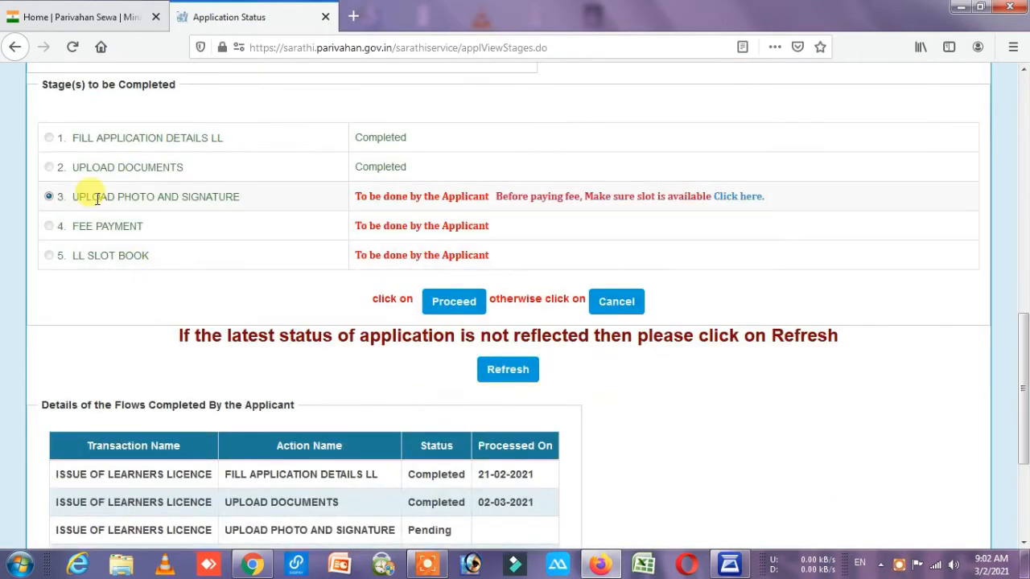
pyautogui.click(452, 310)
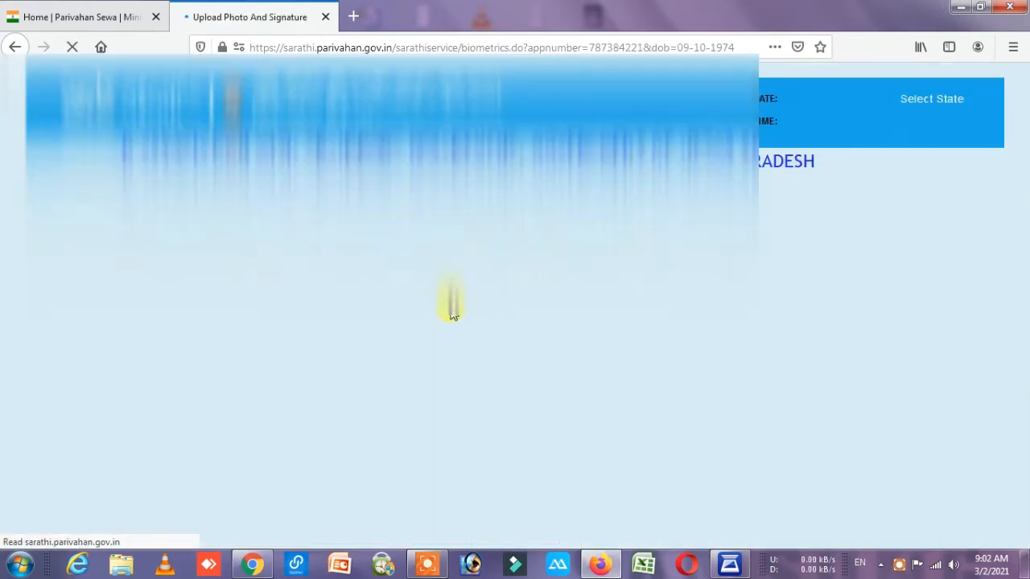
# Upload and save the photo and signature files, then return to Application Status.
pyautogui.scroll(-3, 274, 316)
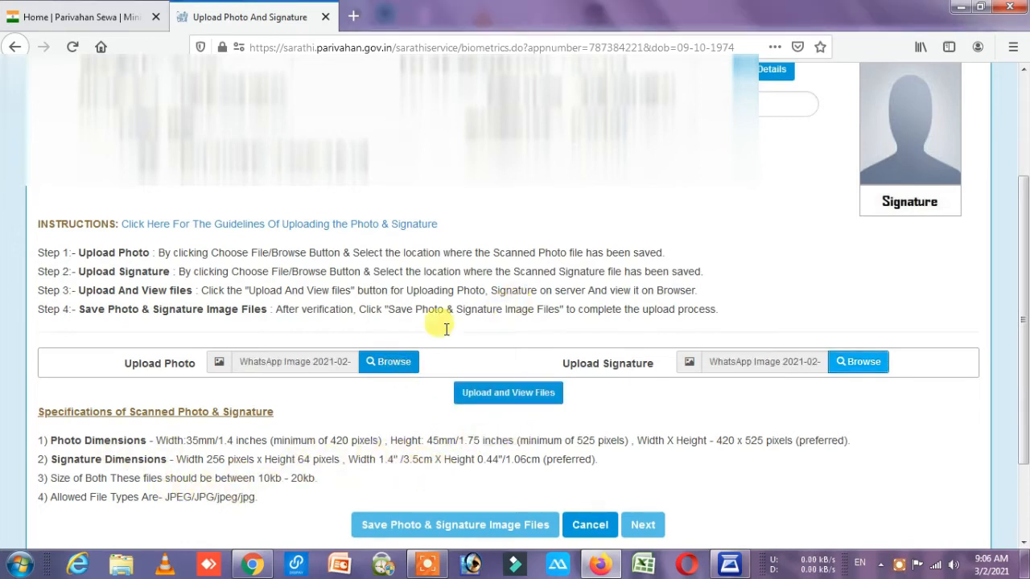
pyautogui.click(492, 400)
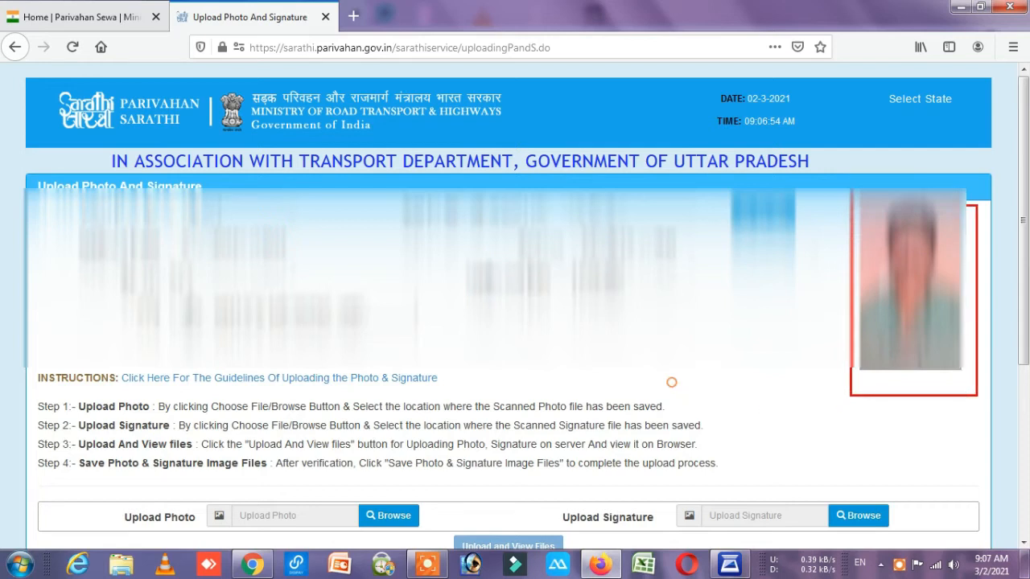
pyautogui.scroll(-3, 663, 405)
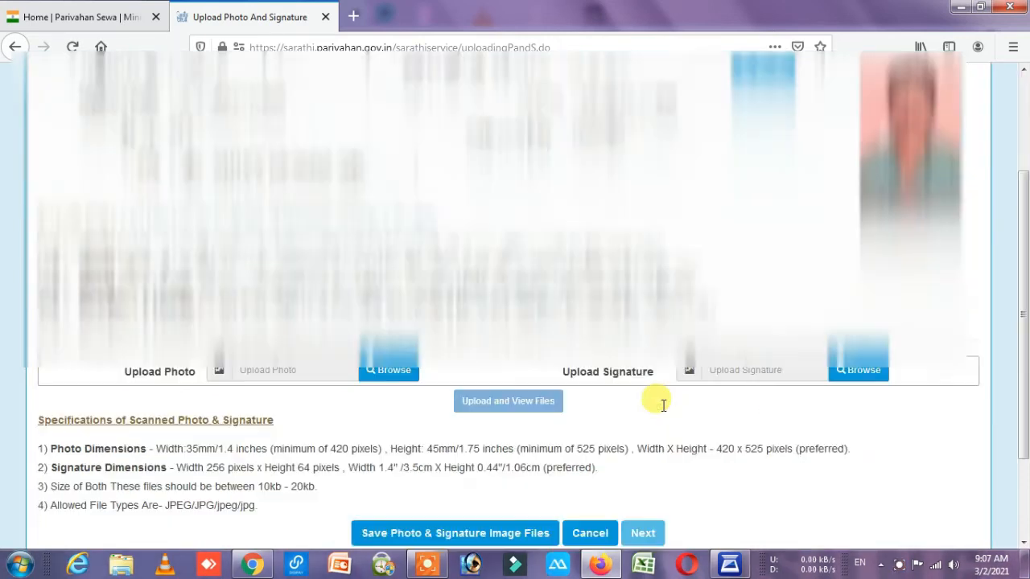
pyautogui.scroll(-3, 663, 405)
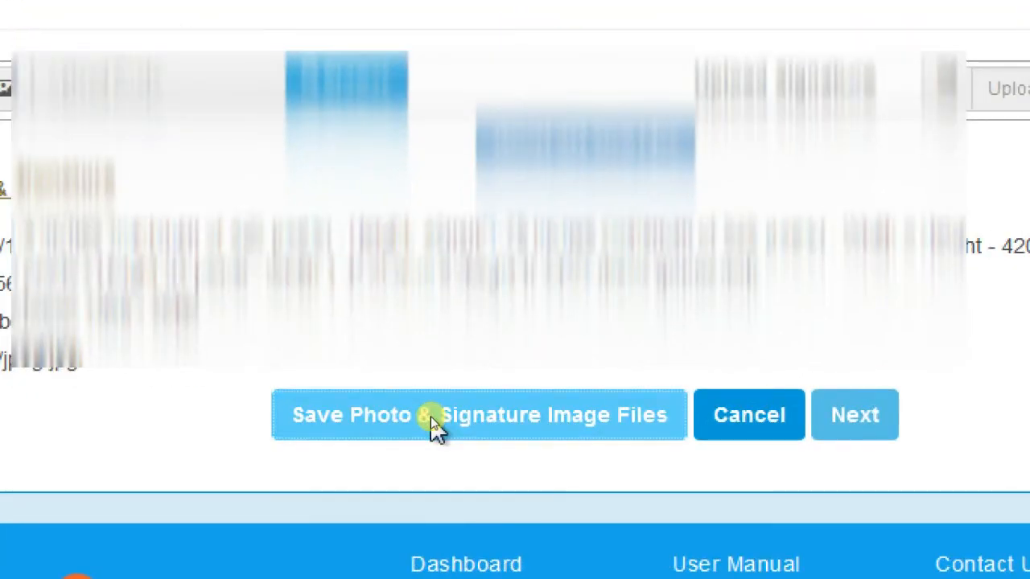
pyautogui.click(431, 417)
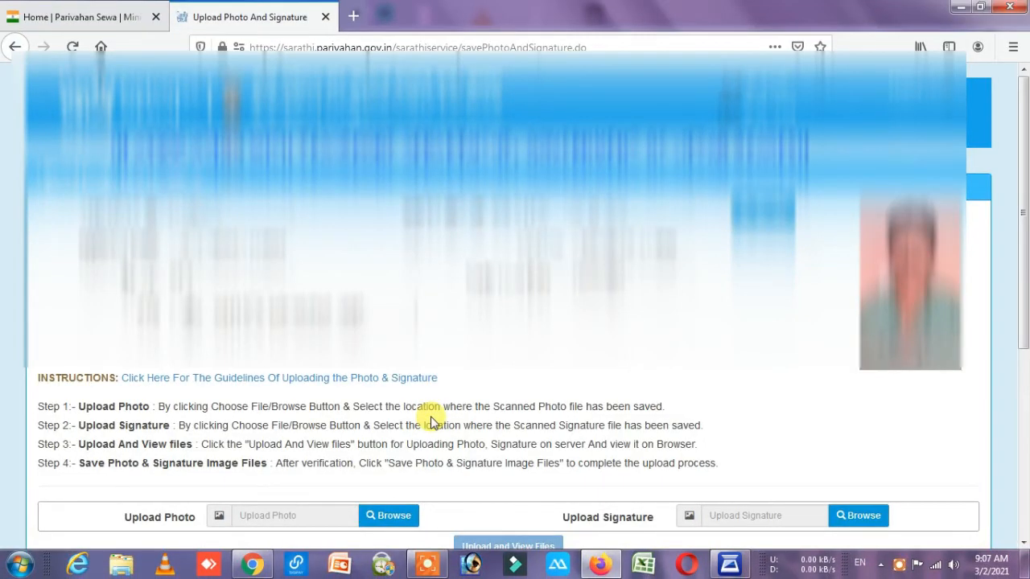
pyautogui.scroll(-5, 430, 420)
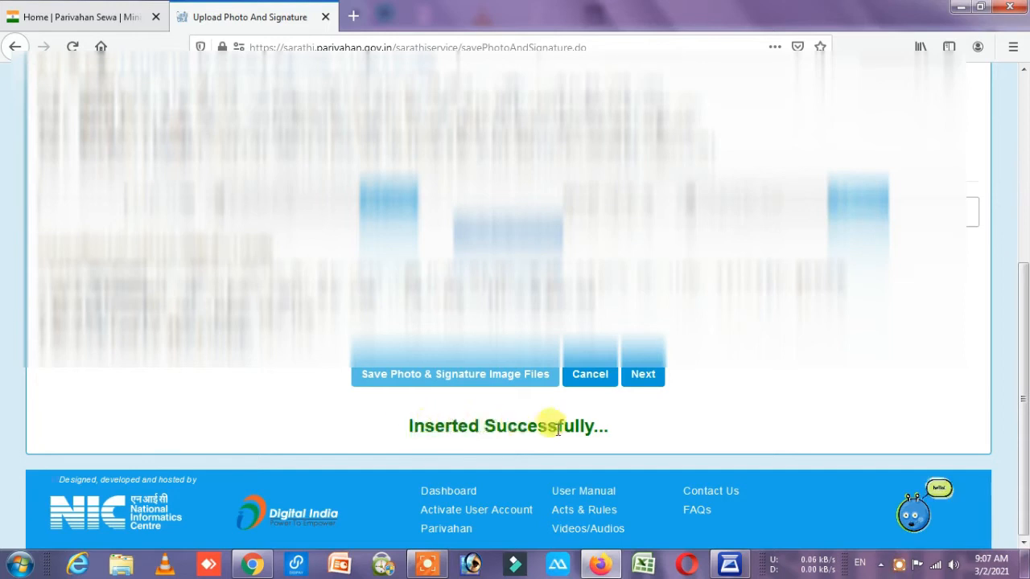
pyautogui.click(641, 377)
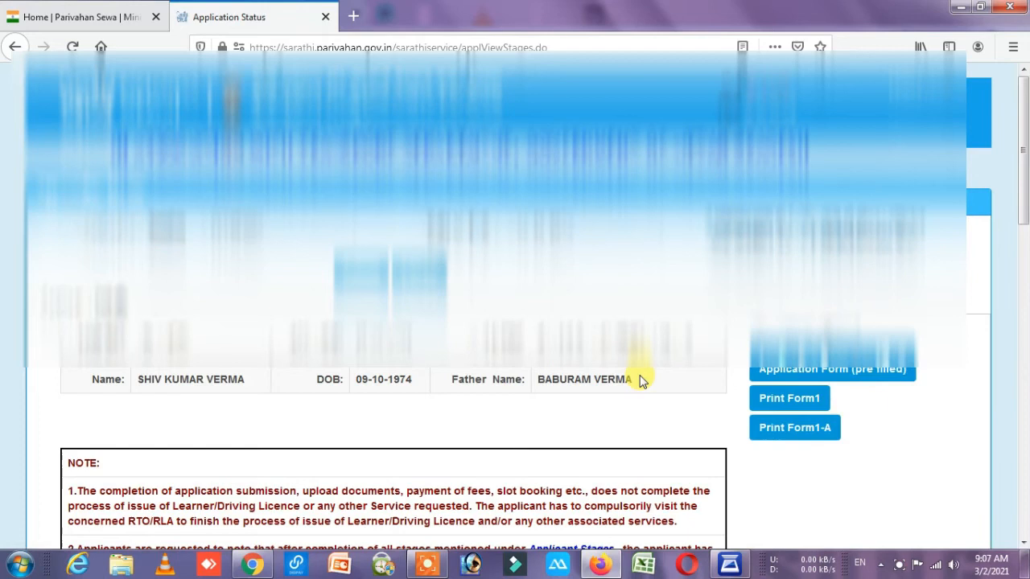
# Proceed to the Fee Payment stage showing learner licence fees of ₹350.00.
pyautogui.scroll(-8, 642, 379)
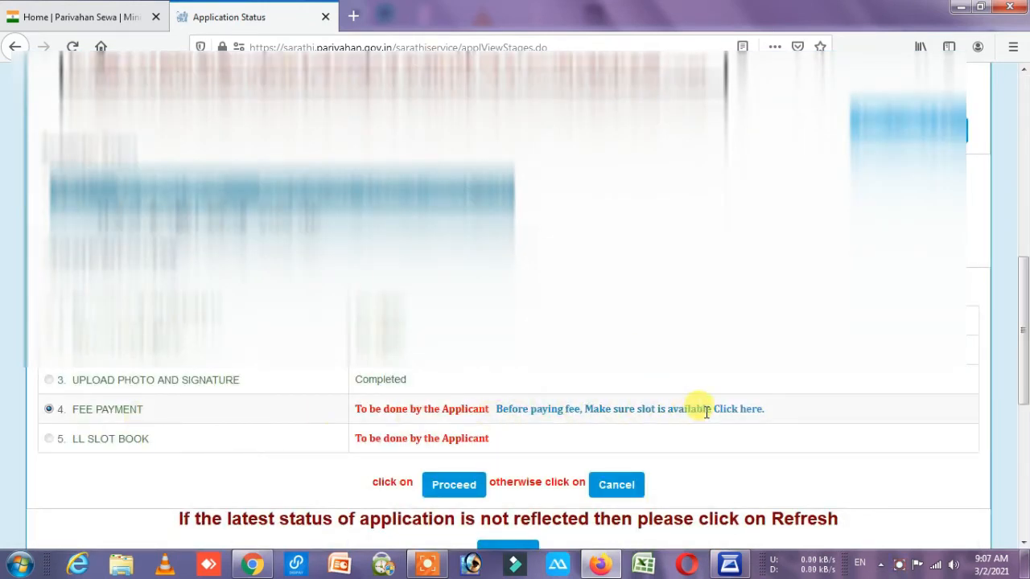
pyautogui.click(459, 486)
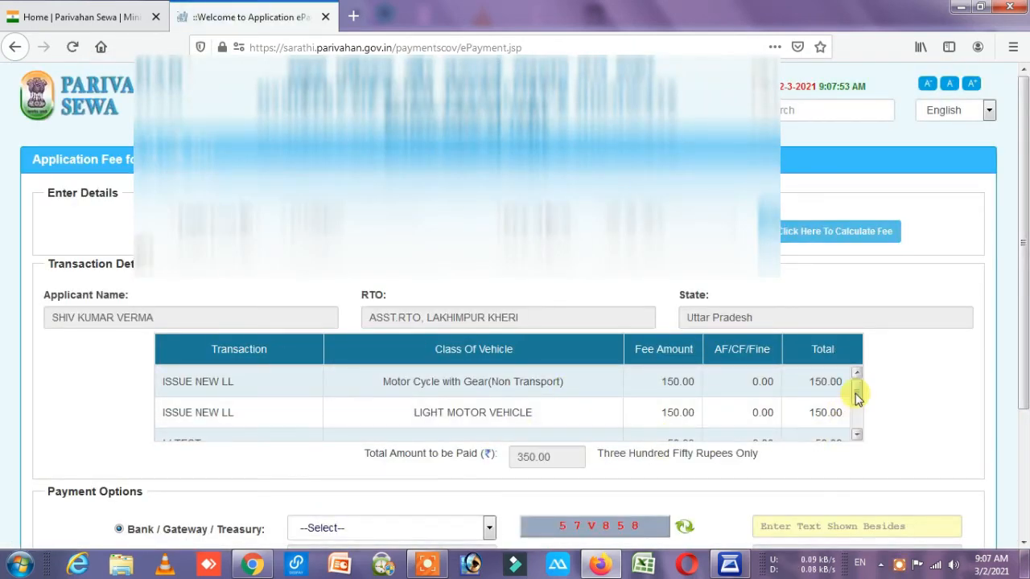
# Select State Bank of India, enter the captcha, and pay the ₹350 fee.
pyautogui.moveTo(856, 410); pyautogui.dragTo(857, 426)
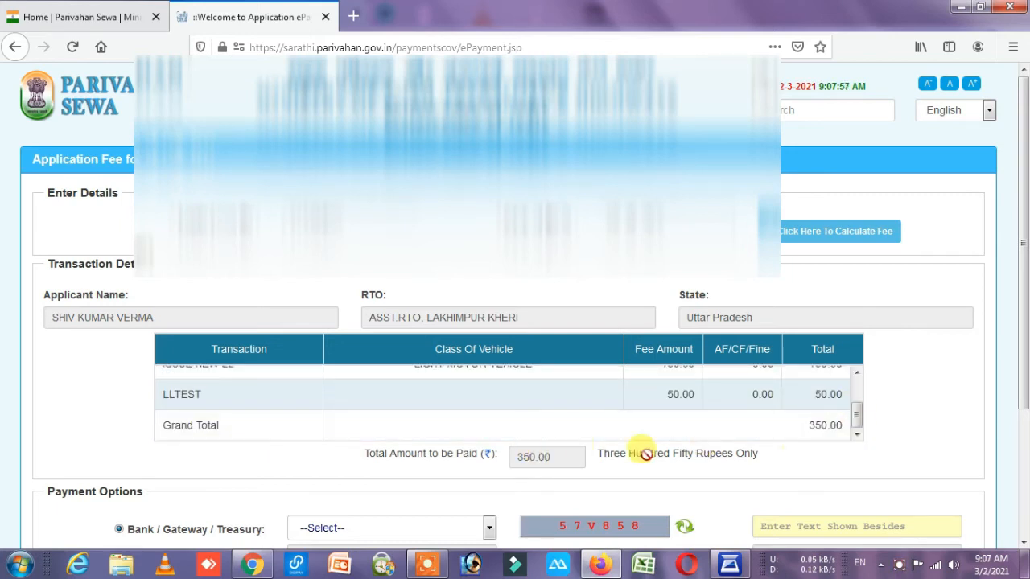
pyautogui.scroll(-3, 684, 451)
pyautogui.click(373, 376)
pyautogui.click(366, 415)
pyautogui.click(842, 373)
pyautogui.write('57V858')
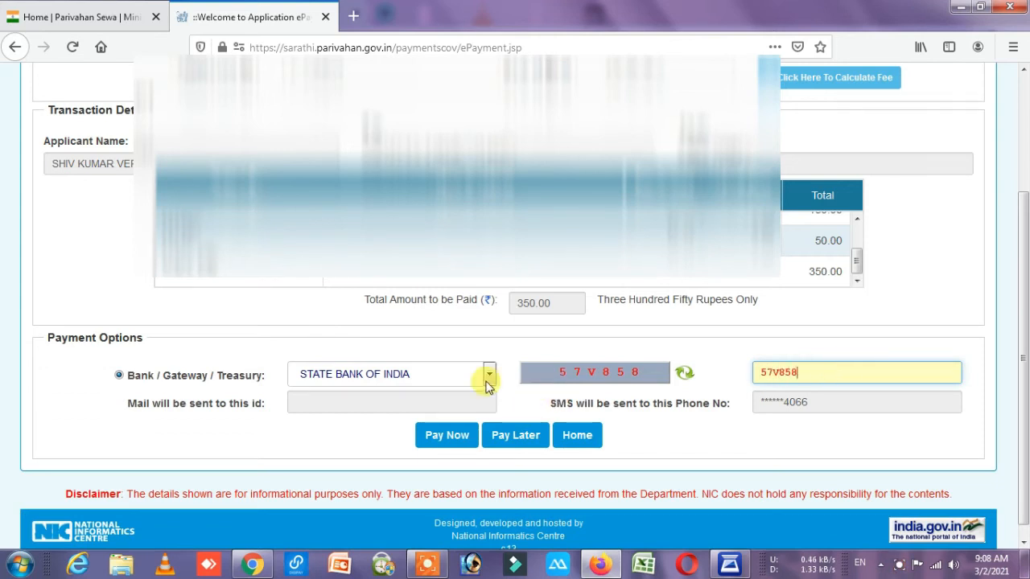
pyautogui.click(441, 438)
# Accept the terms and conditions and proceed to the SBI payment page.
pyautogui.click(422, 524)
pyautogui.scroll(-3, 563, 443)
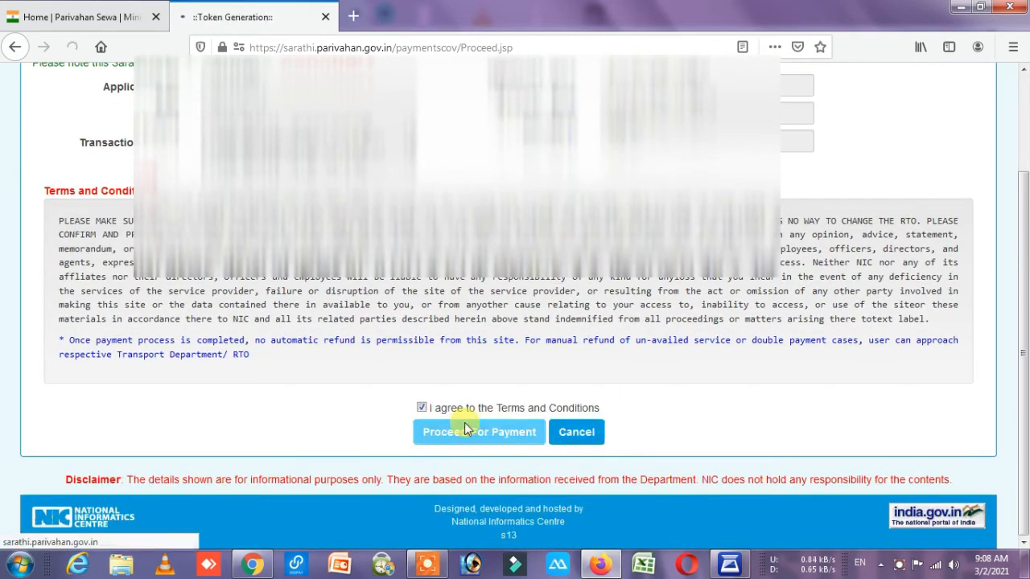
pyautogui.click(465, 422)
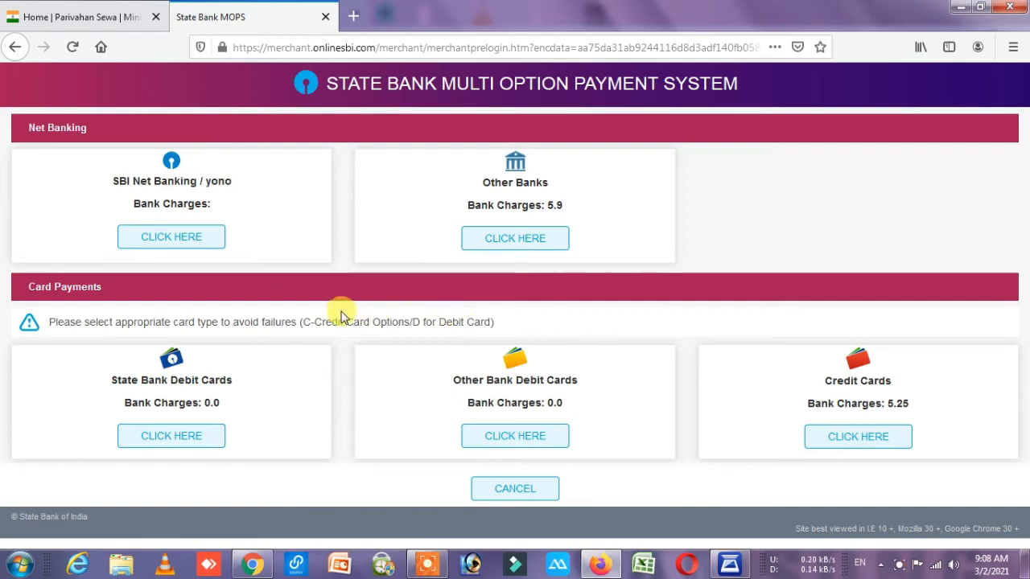
# Choose Other Bank Debit Cards as the payment method on SBI MOPS.
pyautogui.moveTo(10, 115); pyautogui.dragTo(122, 156)
pyautogui.moveTo(10, 263); pyautogui.dragTo(120, 313)
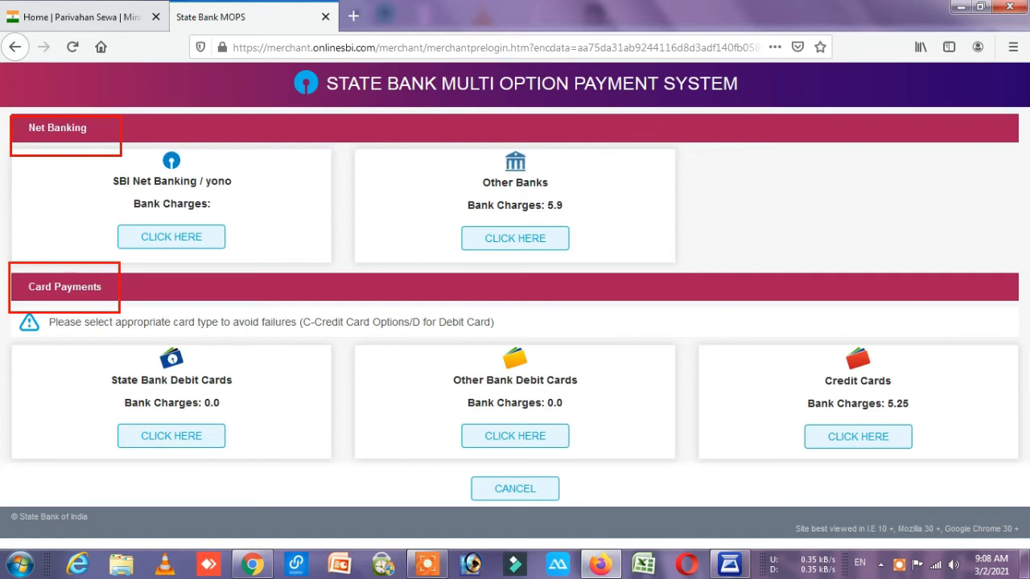
pyautogui.moveTo(92, 345); pyautogui.dragTo(258, 494)
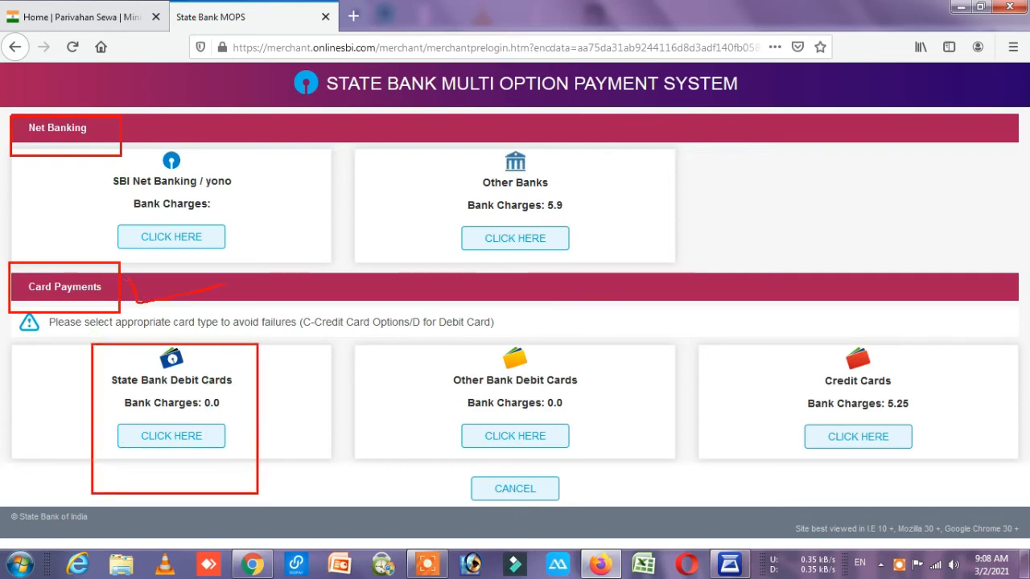
pyautogui.moveTo(431, 337)
pyautogui.mouseDown()
pyautogui.moveTo(538, 472)
pyautogui.moveTo(621, 506)
pyautogui.mouseUp()
pyautogui.moveTo(791, 349); pyautogui.dragTo(957, 448)
pyautogui.press('Escape')
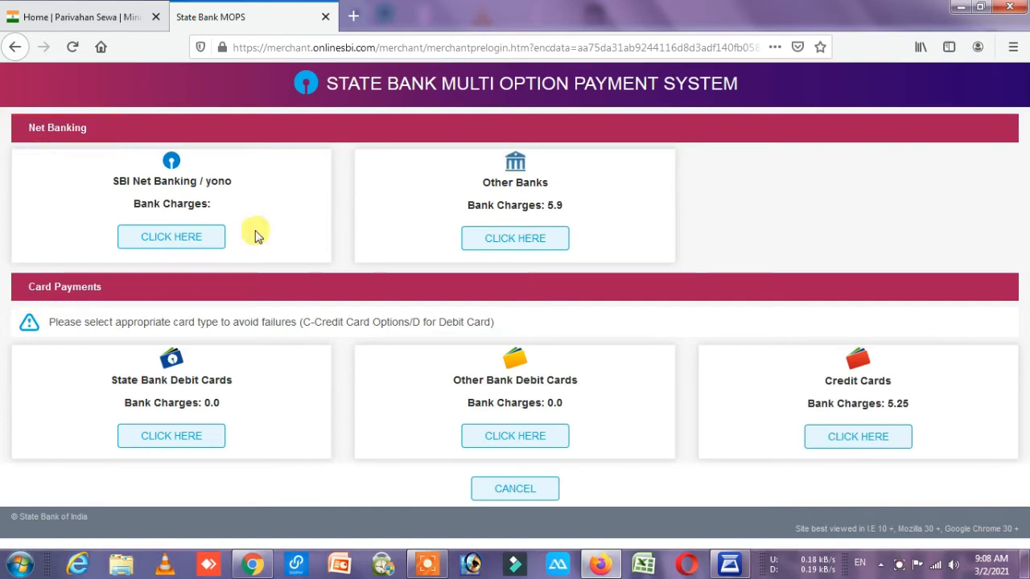
pyautogui.click(515, 438)
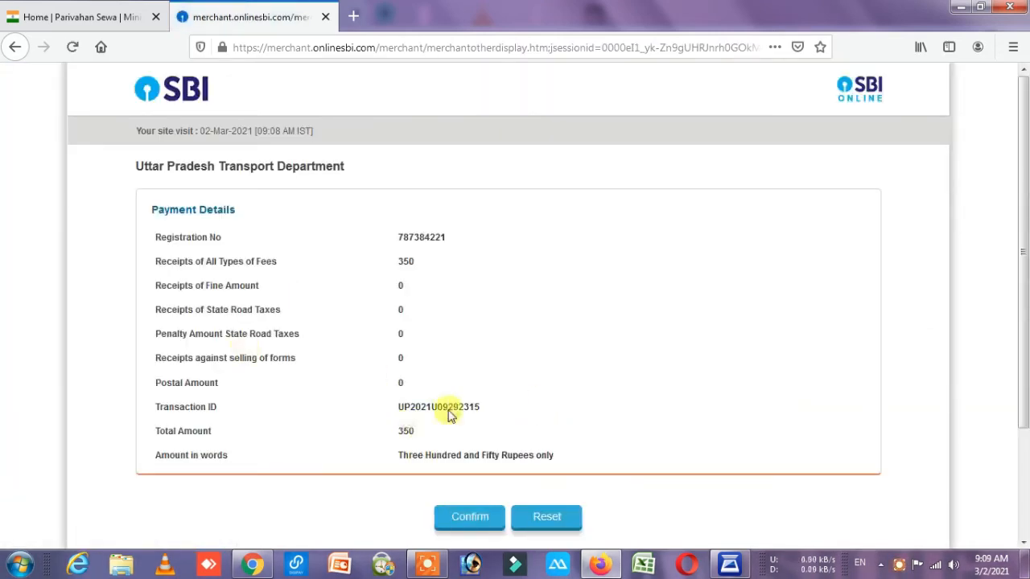
# Confirm the 350-rupee Uttar Pradesh Transport Department payment twice to complete it.
pyautogui.click(471, 520)
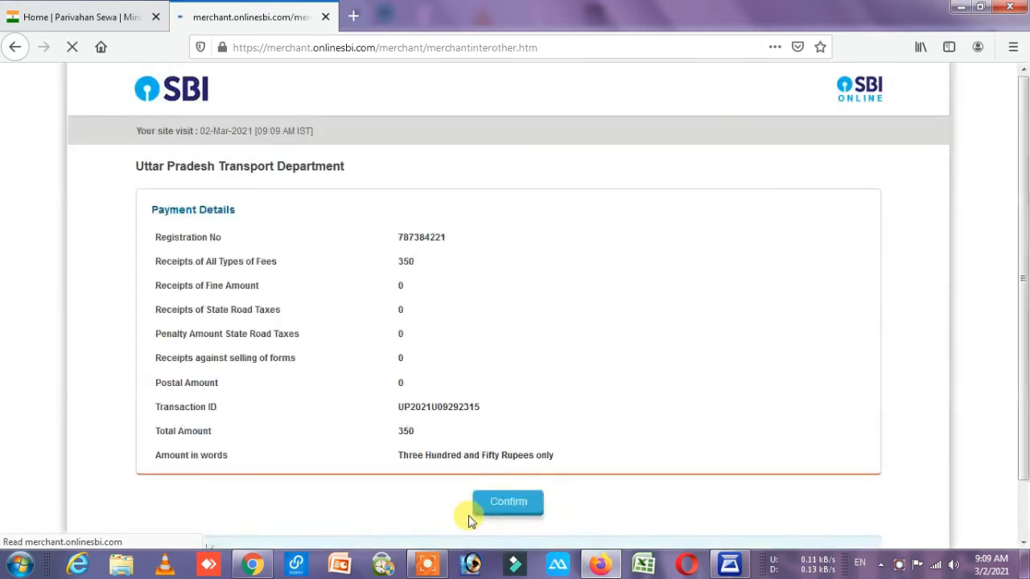
pyautogui.click(513, 505)
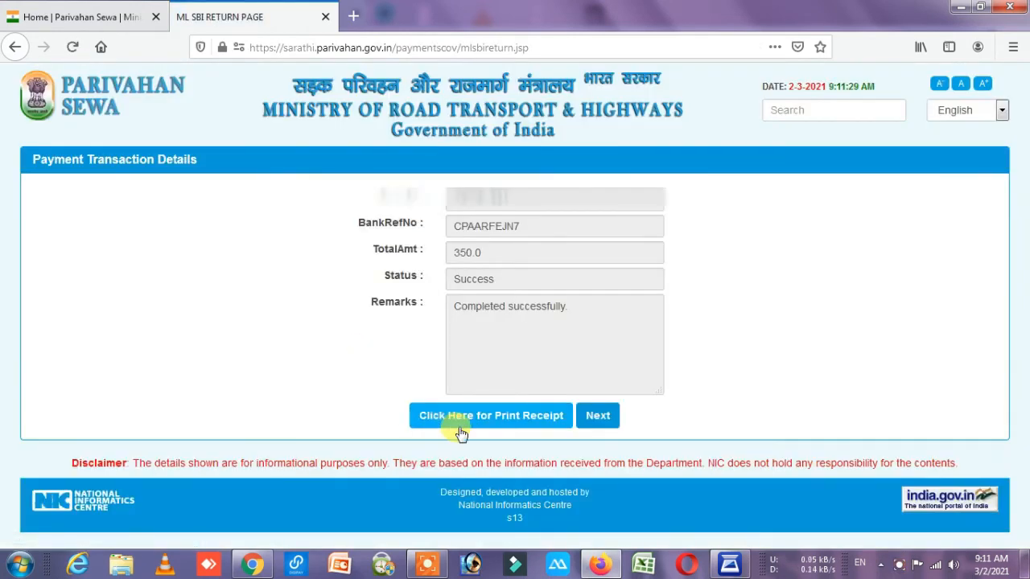
# Enter the captcha, select receipt row 1, and print the ₹350 e-payment receipt.
pyautogui.click(494, 425)
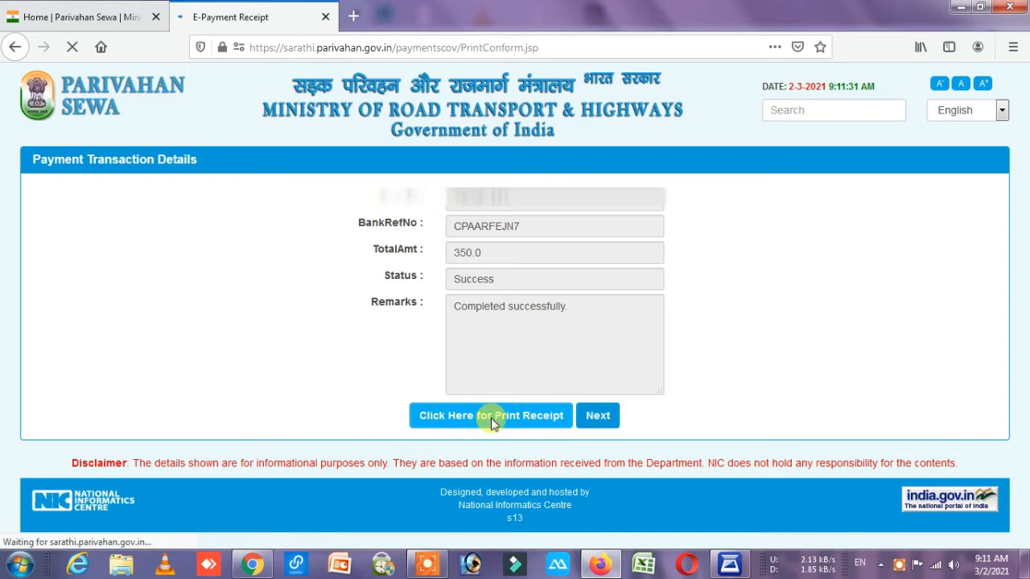
pyautogui.click(574, 335)
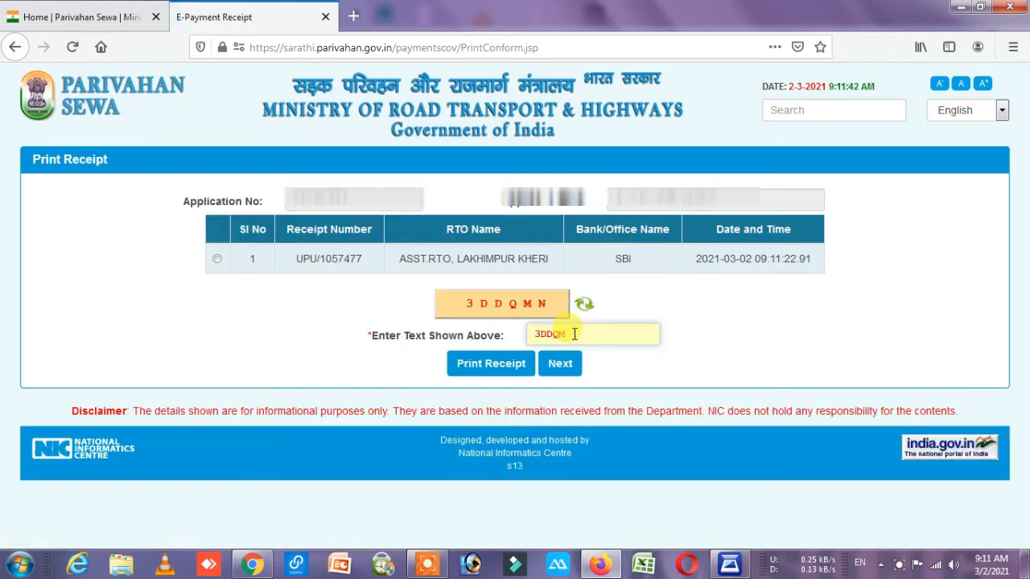
pyautogui.press('Return')
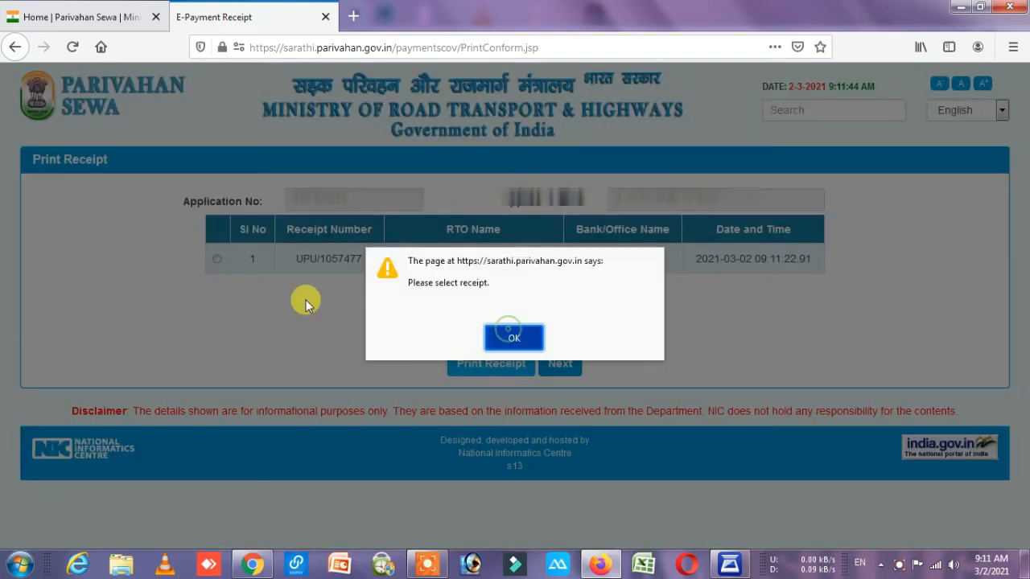
pyautogui.click(216, 258)
pyautogui.click(486, 372)
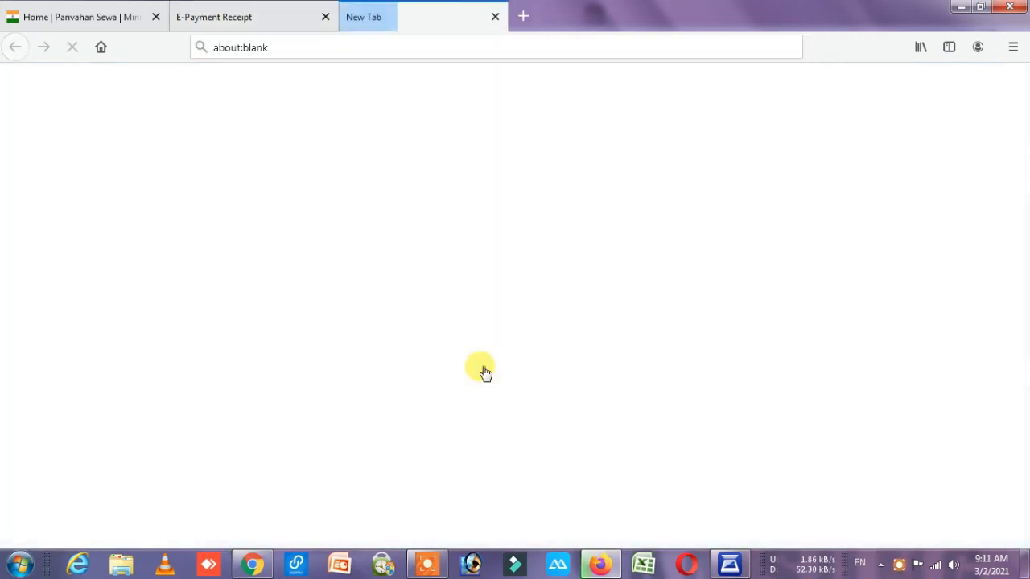
pyautogui.click(559, 364)
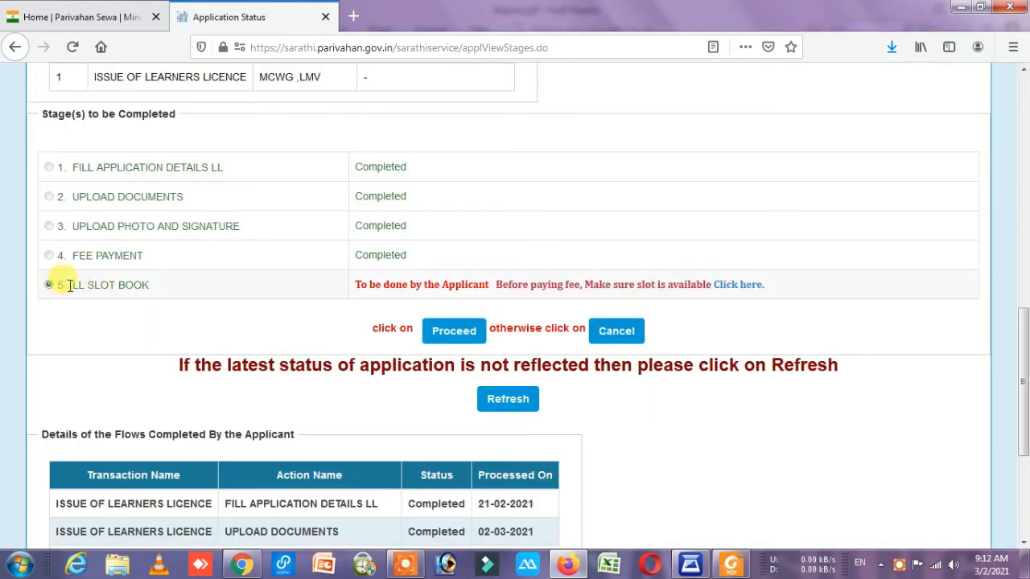
# Proceed to LL Slot Book, dismiss the time-window error, and enter the application details and verification code.
pyautogui.click(457, 332)
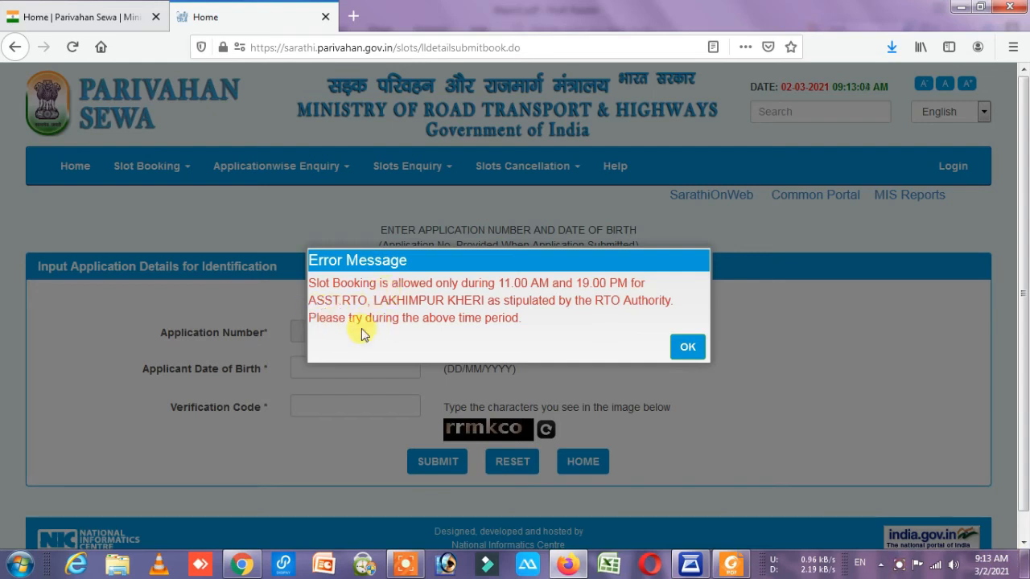
pyautogui.click(688, 348)
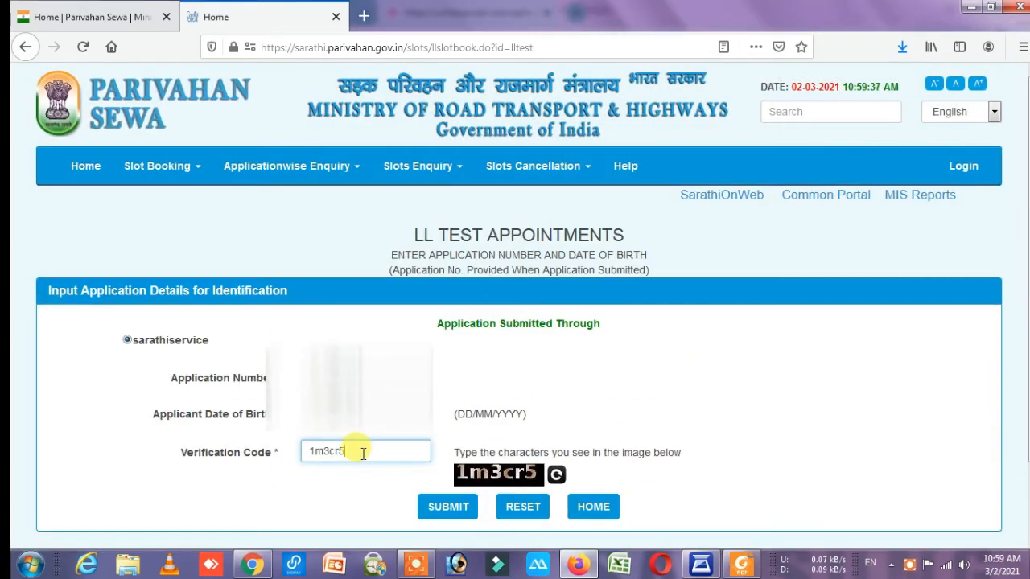
pyautogui.write('5')
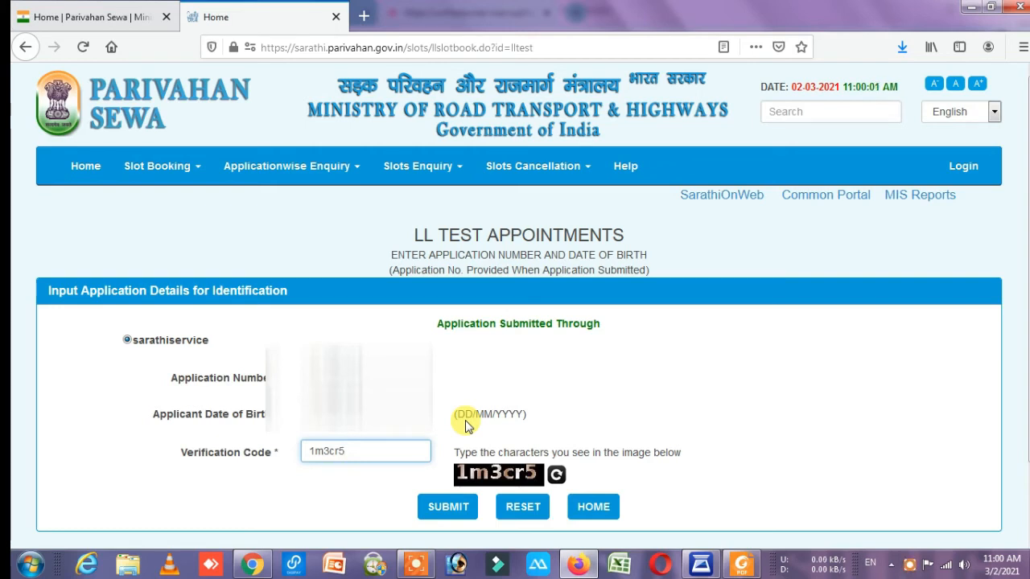
# Submit the applicant details and open the March 2021 LL test slot calendar.
pyautogui.click(446, 509)
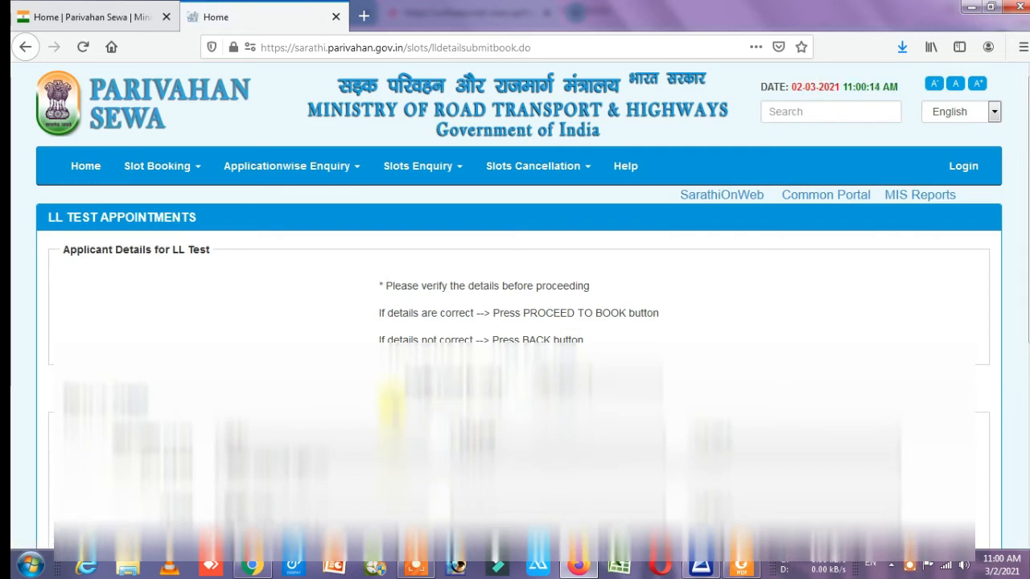
pyautogui.scroll(-5, 392, 403)
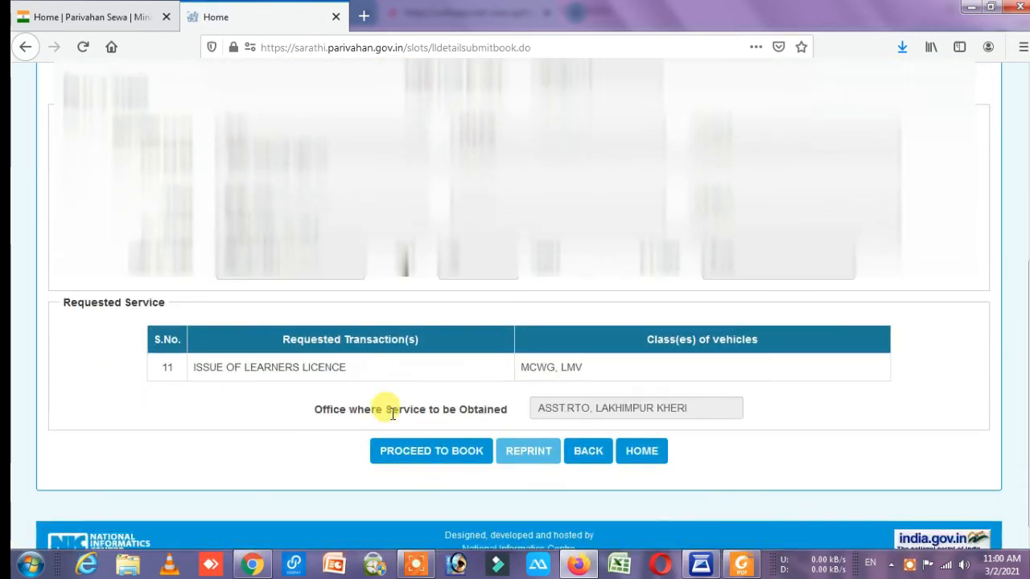
pyautogui.click(410, 456)
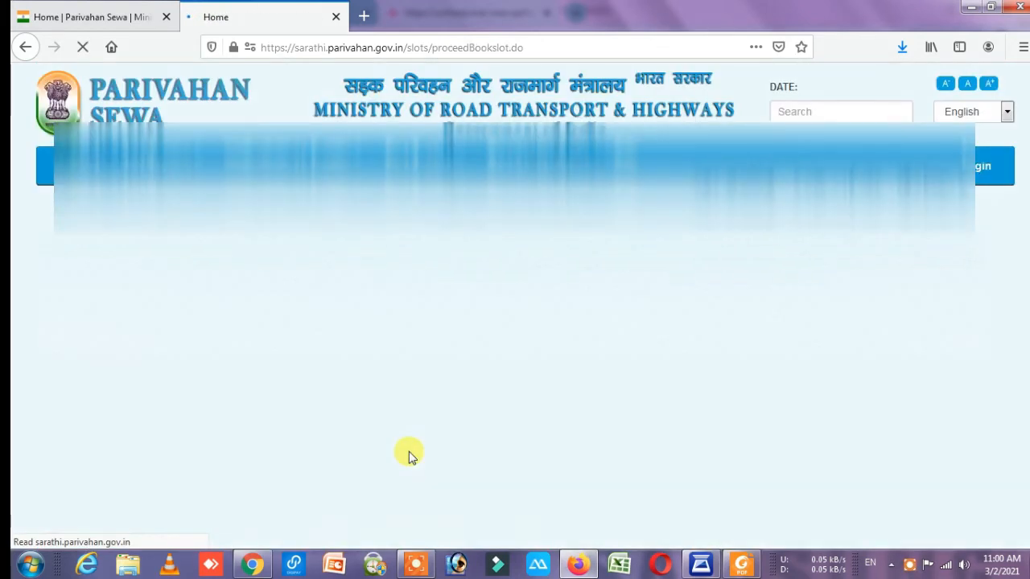
pyautogui.scroll(-1, 411, 458)
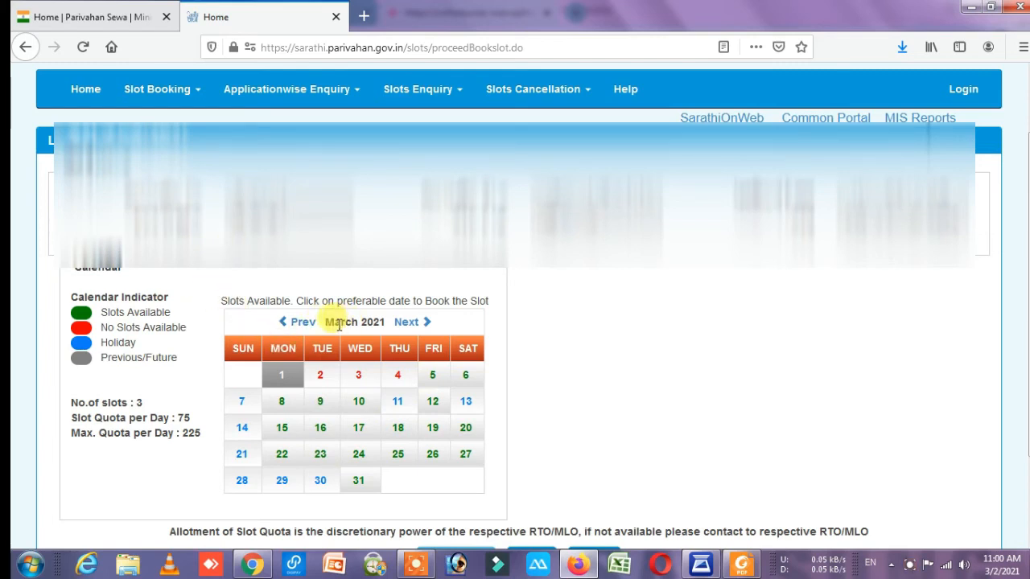
# Pick 5 March 2021 and book the 10.00-12.00 LL test slot.
pyautogui.click(433, 381)
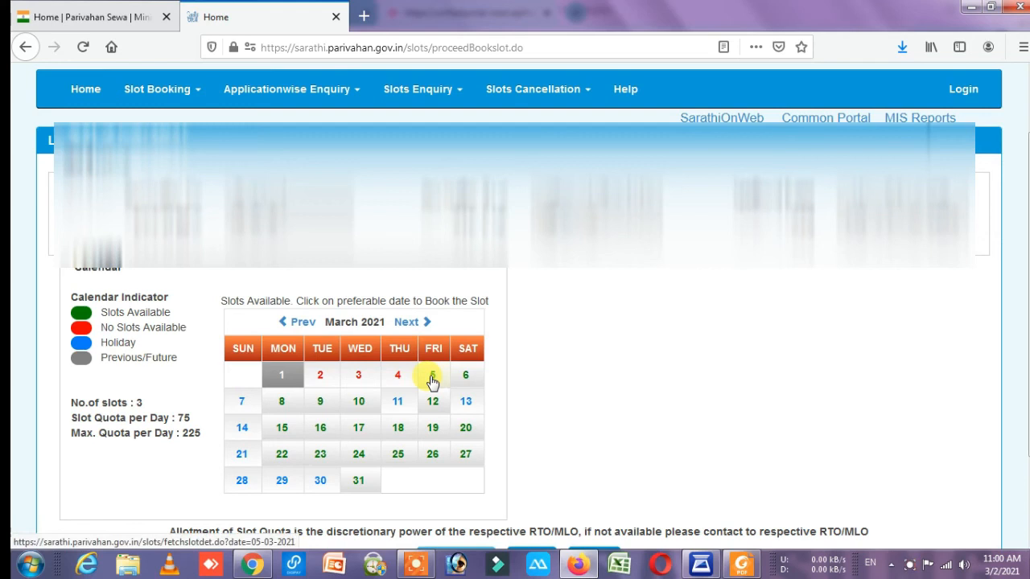
pyautogui.click(433, 381)
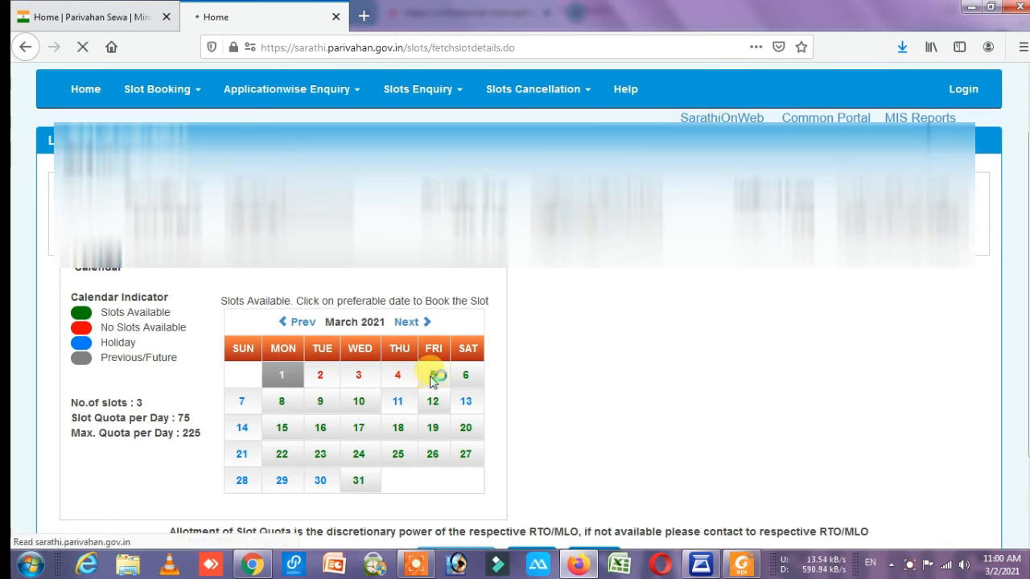
pyautogui.scroll(-3, 388, 317)
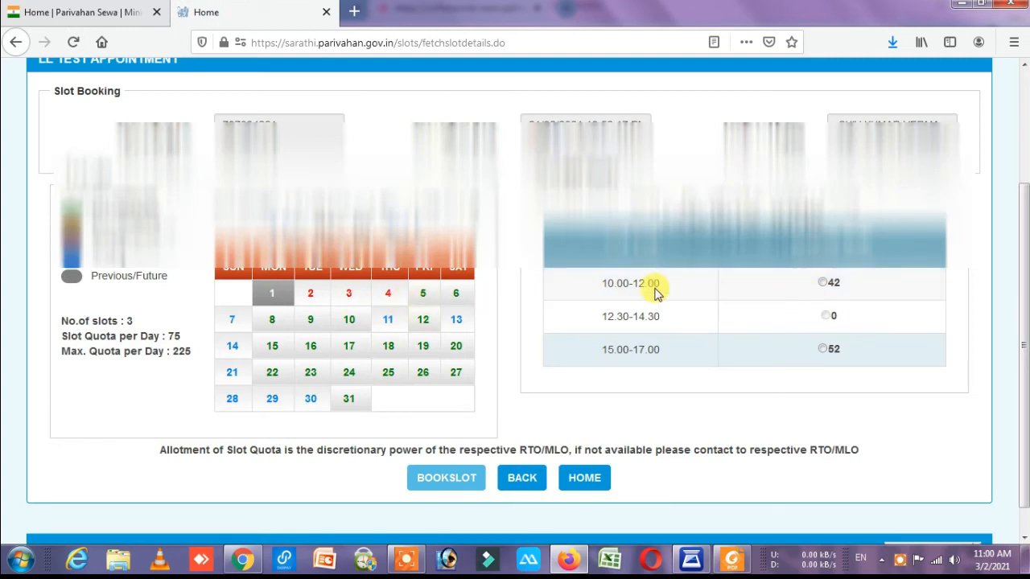
pyautogui.click(823, 282)
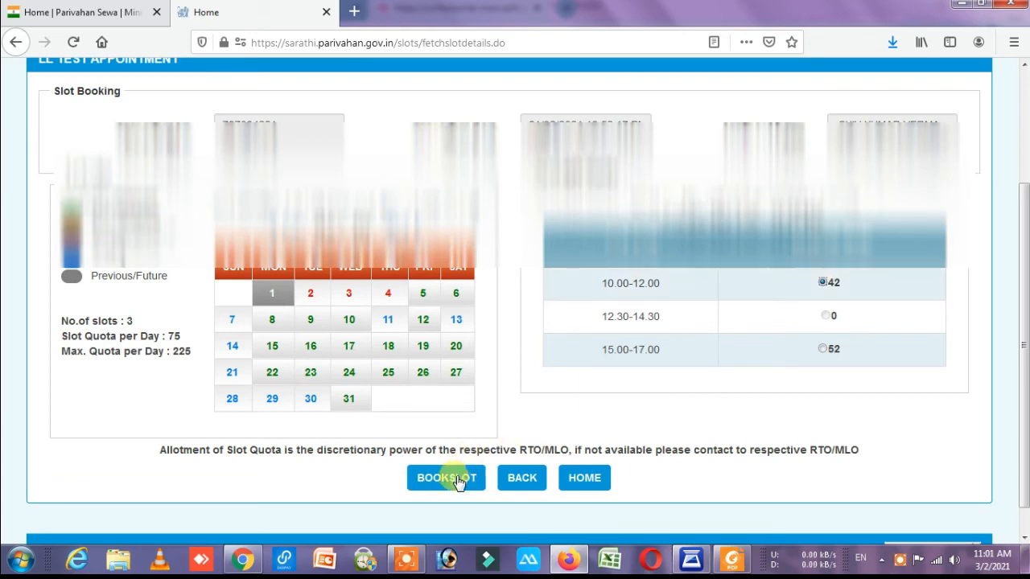
pyautogui.click(457, 480)
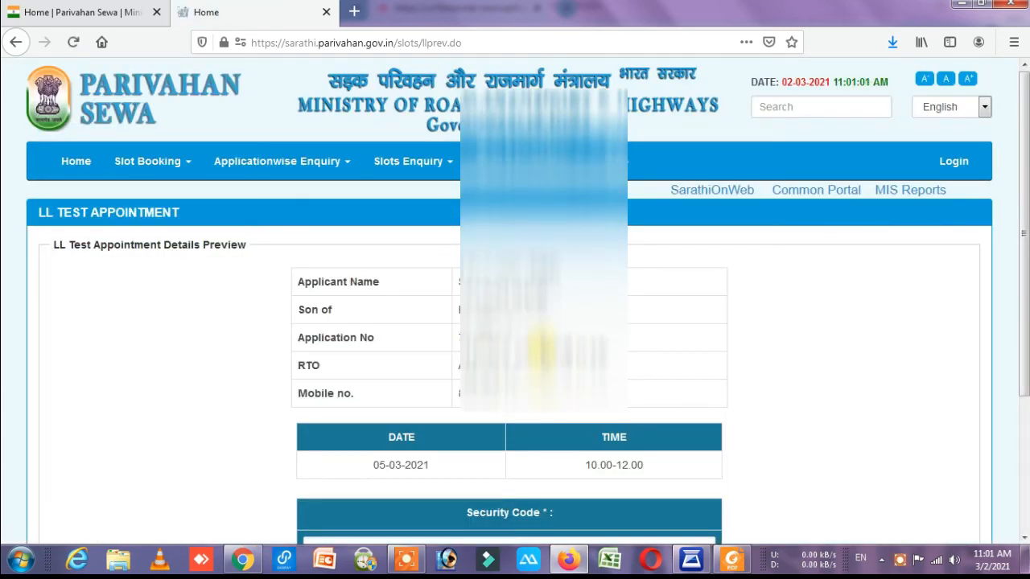
# Enter the security code and book the 05-03-2021, 10.00-12.00 LL test slot.
pyautogui.scroll(-2, 515, 322)
pyautogui.scroll(-2, 515, 322)
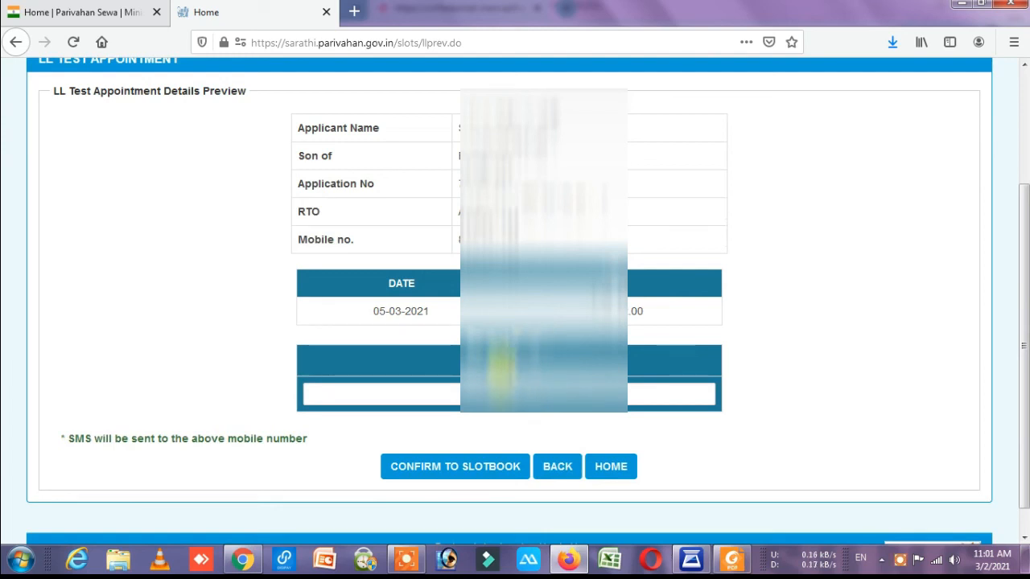
pyautogui.click(497, 399)
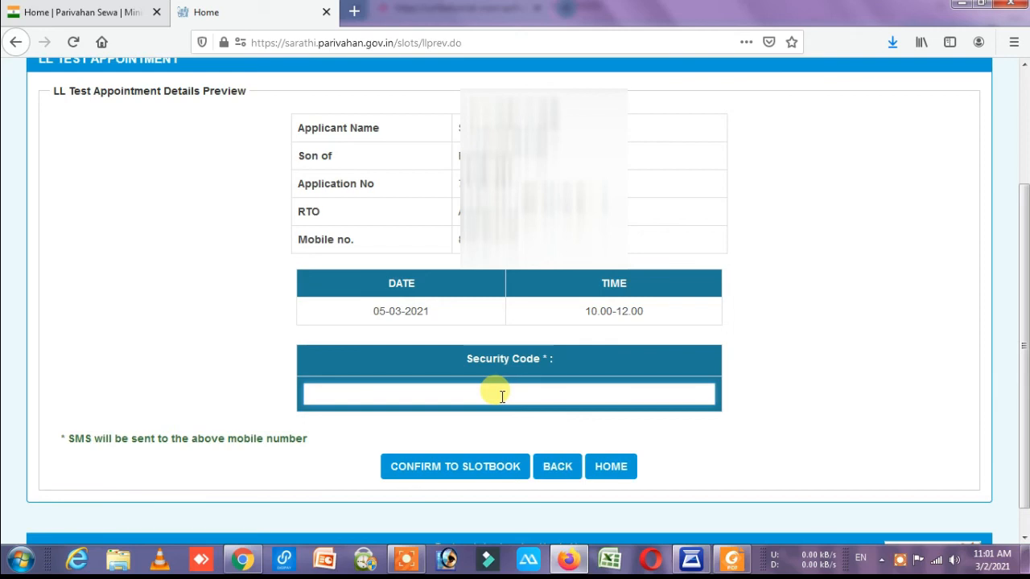
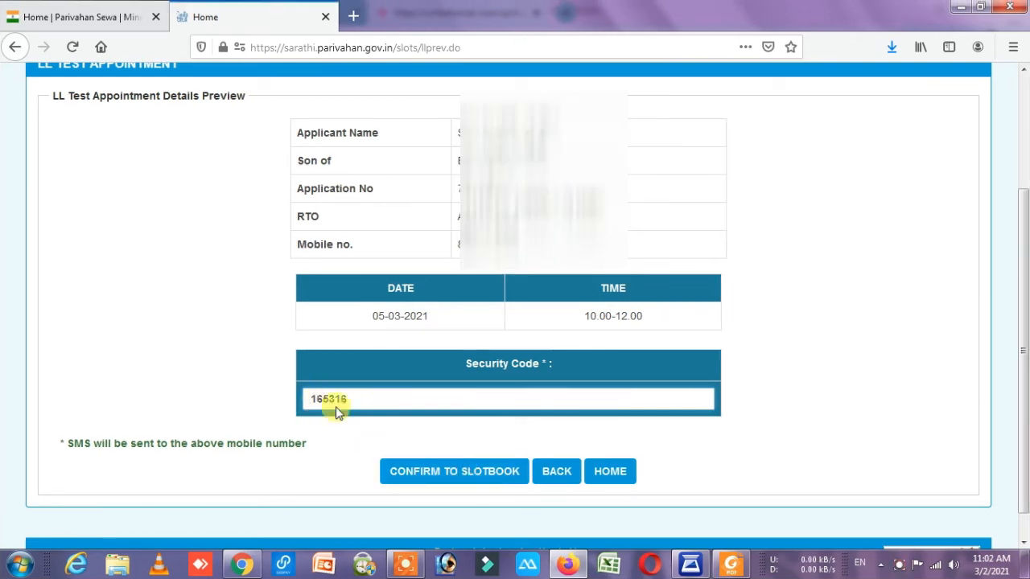
pyautogui.click(453, 473)
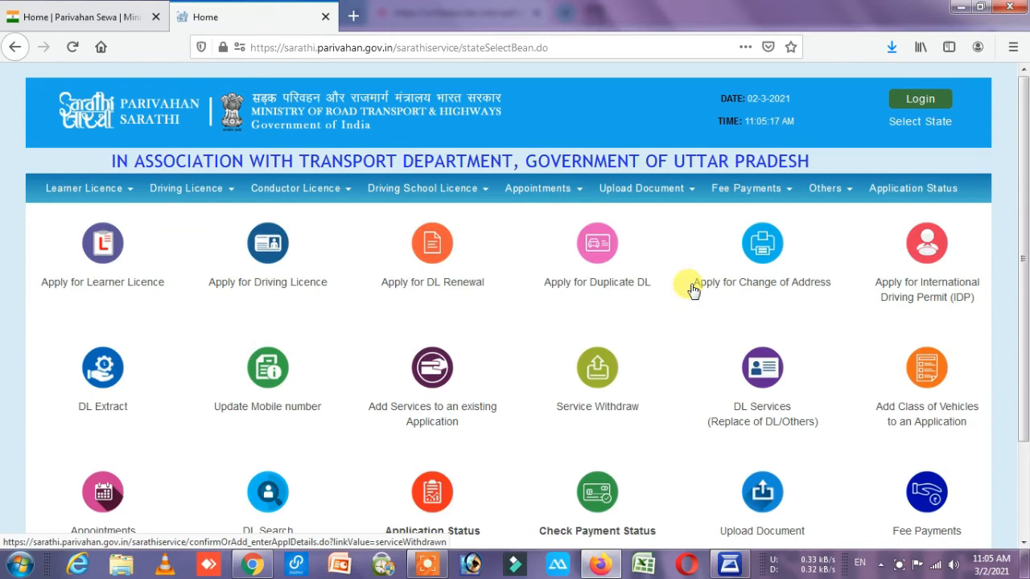
# Look up the learner's licence application by its number and birth date, then print Form1-A.
pyautogui.click(910, 190)
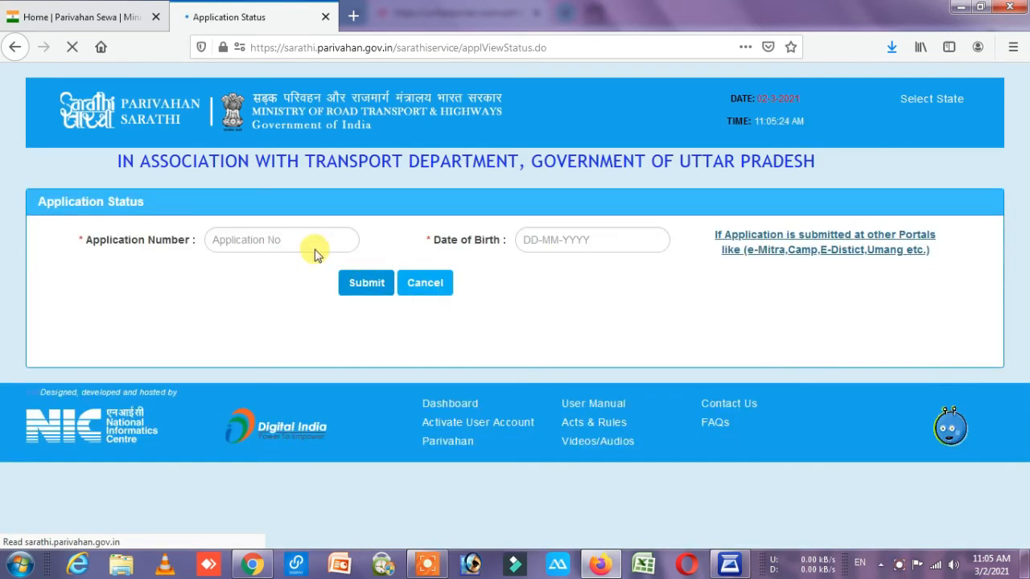
pyautogui.click(297, 243)
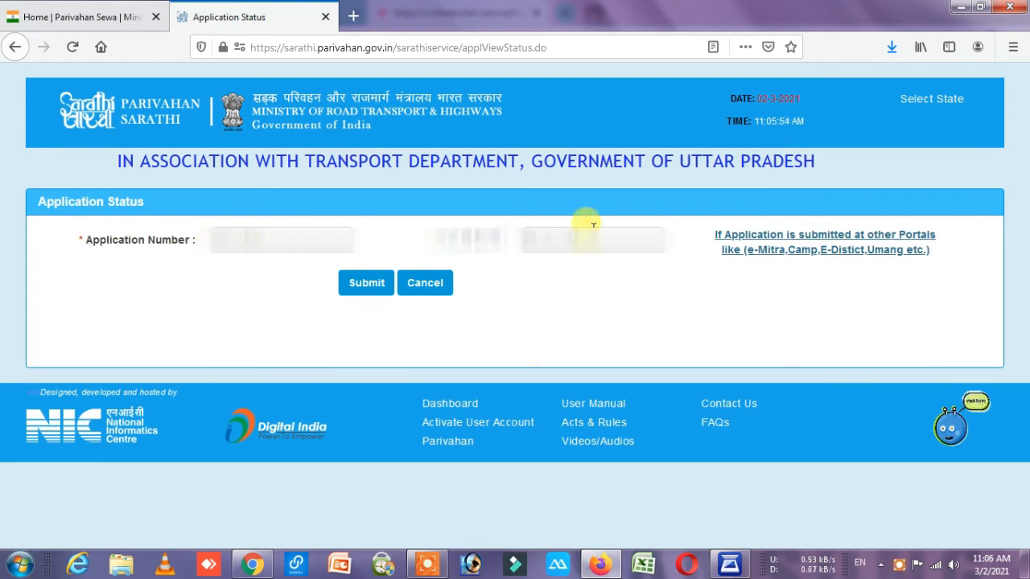
pyautogui.click(358, 286)
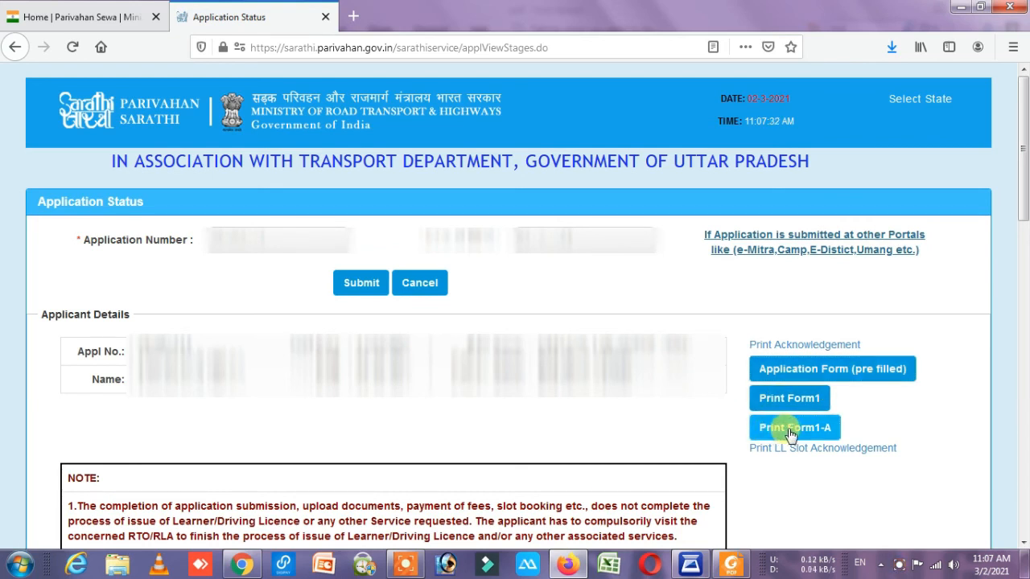
pyautogui.click(791, 430)
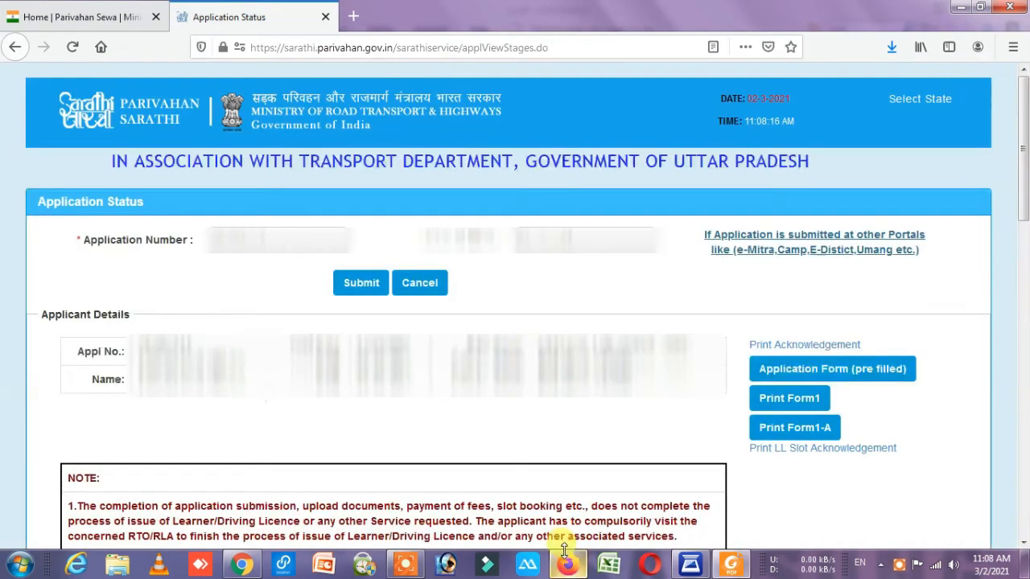